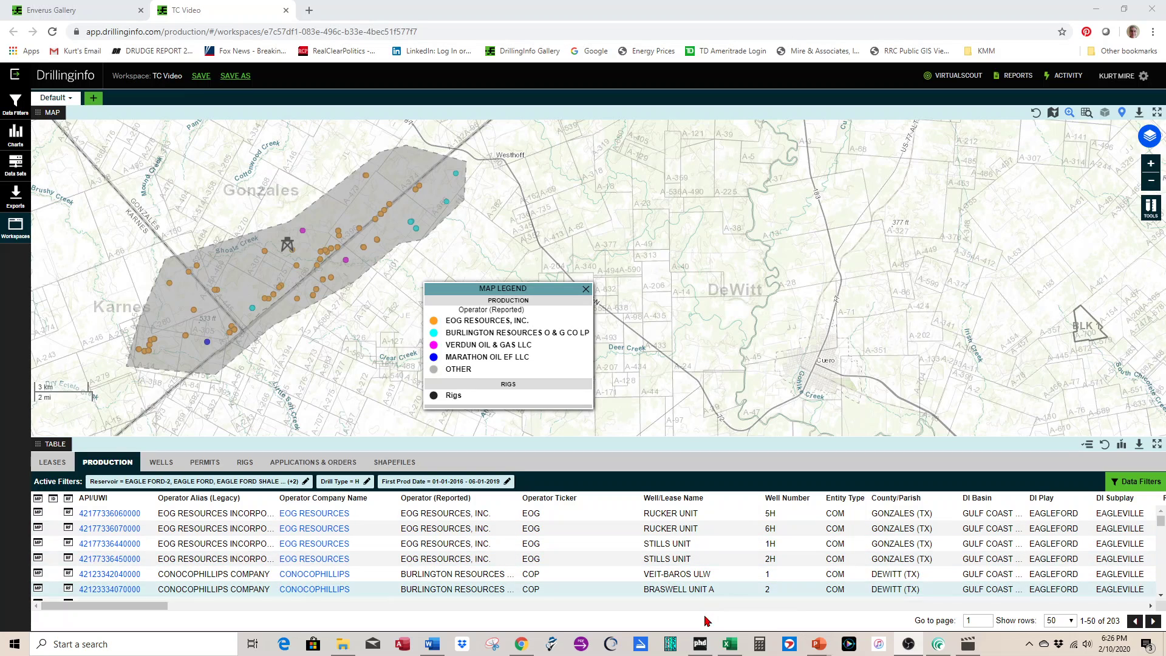
# Step: Switch to PHDWin and view the production graphs of several early-2016 wells, from DIO UNIT 7H to JOPLIN UNIT 2H
pyautogui.click(699, 644)
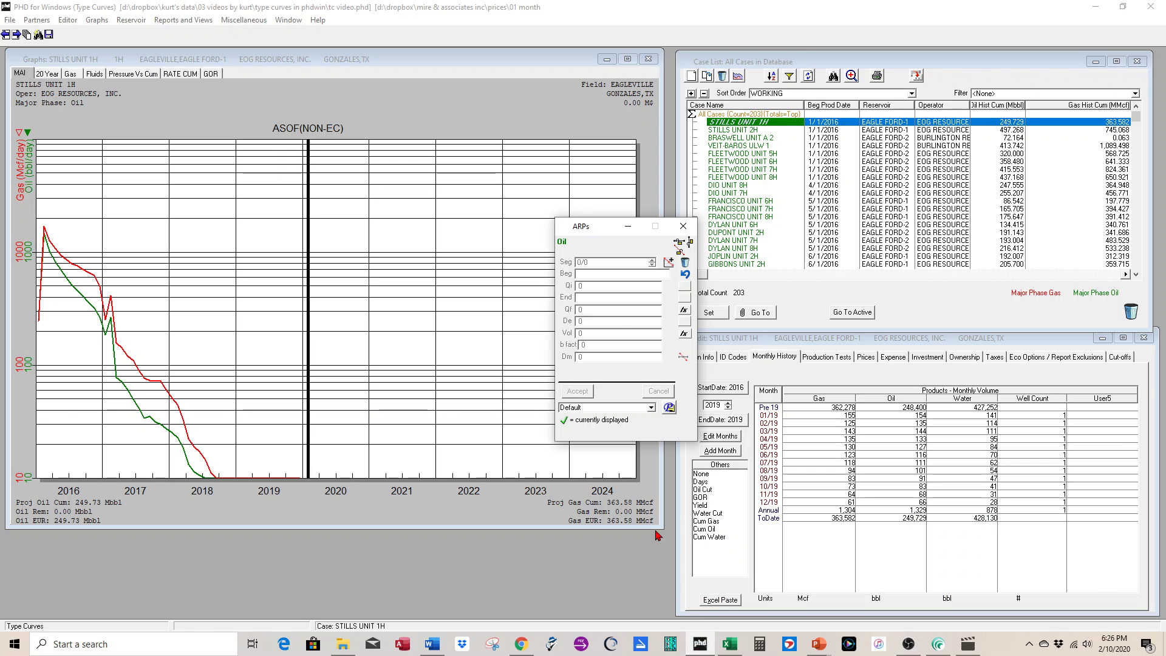
pyautogui.moveTo(592, 228); pyautogui.dragTo(475, 295)
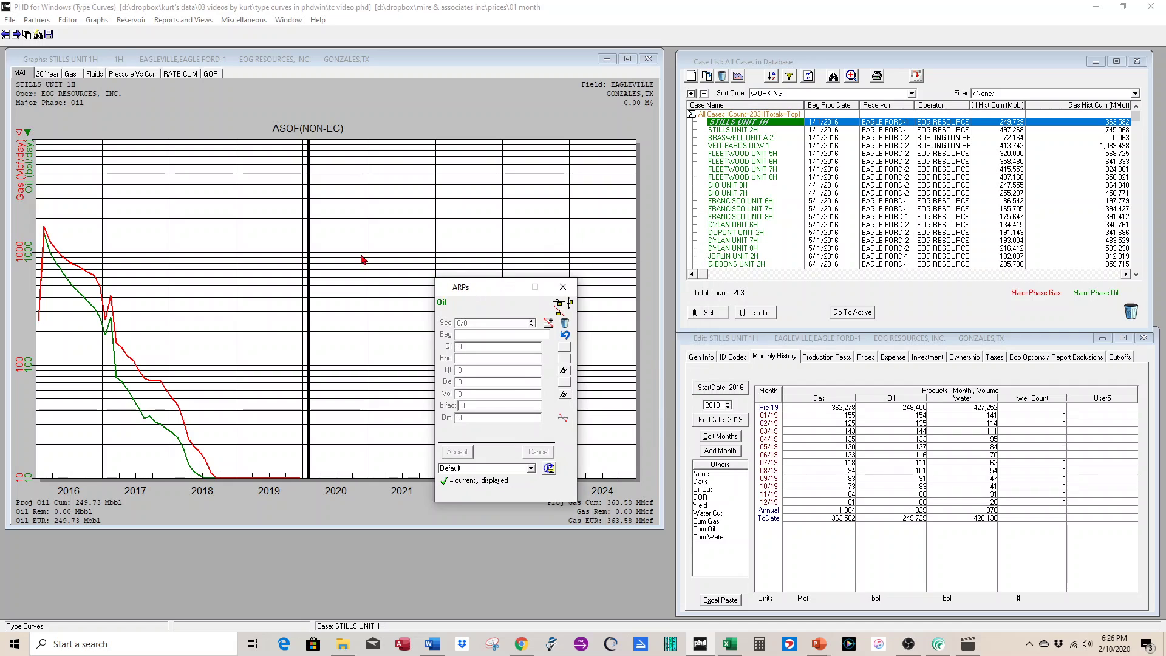
pyautogui.click(718, 146)
pyautogui.click(731, 193)
pyautogui.click(731, 208)
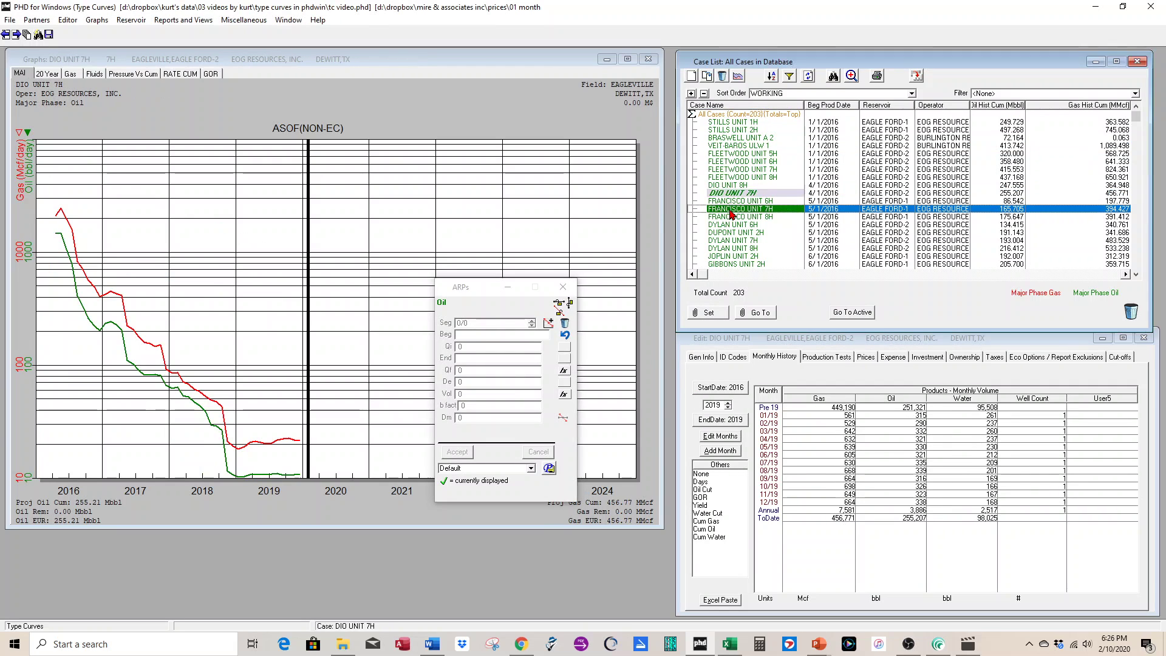
pyautogui.click(729, 257)
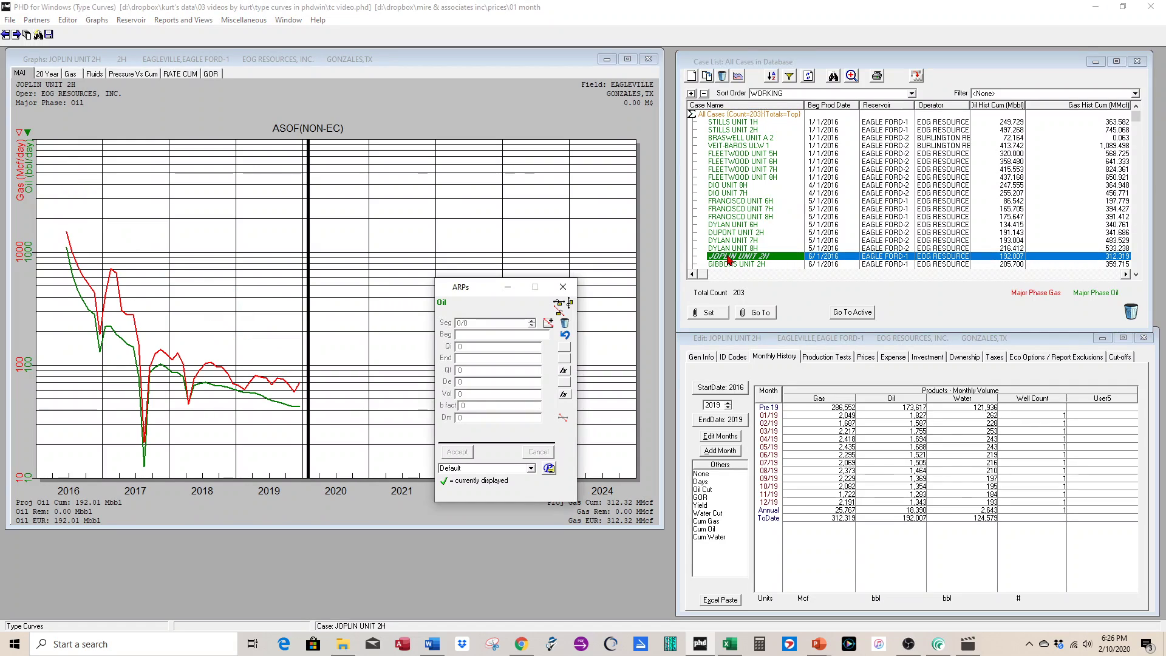
# Step: Browse the production graphs of further wells in the case list, including ANGUS UNIT 3H, DIO UNIT 10H, PRESLEY UNIT 5H and DIO UNIT 11H
pyautogui.scroll(-6, 729, 259)
pyautogui.click(731, 226)
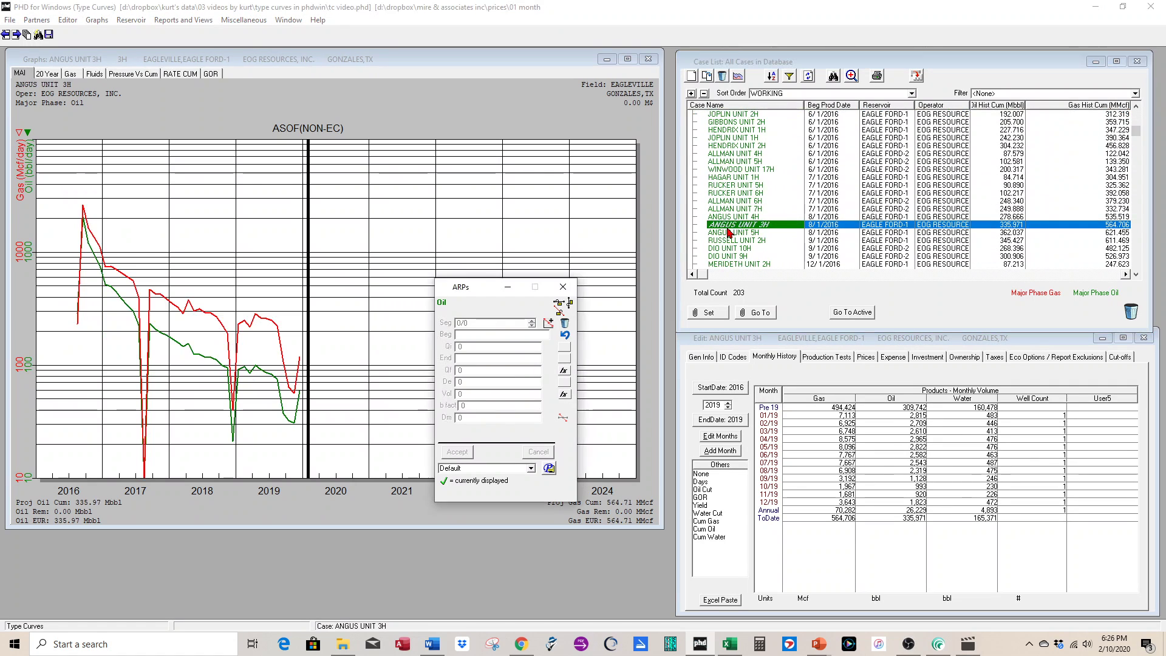
pyautogui.click(730, 249)
pyautogui.scroll(-5, 730, 250)
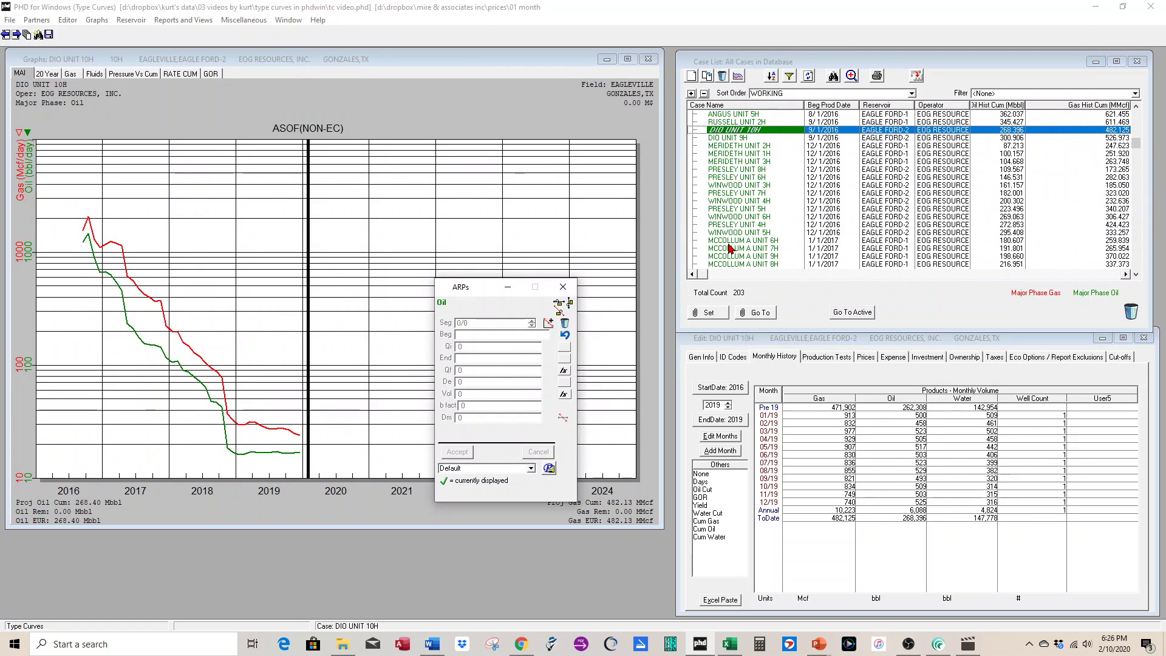
pyautogui.click(730, 243)
pyautogui.scroll(1, 734, 241)
pyautogui.click(740, 240)
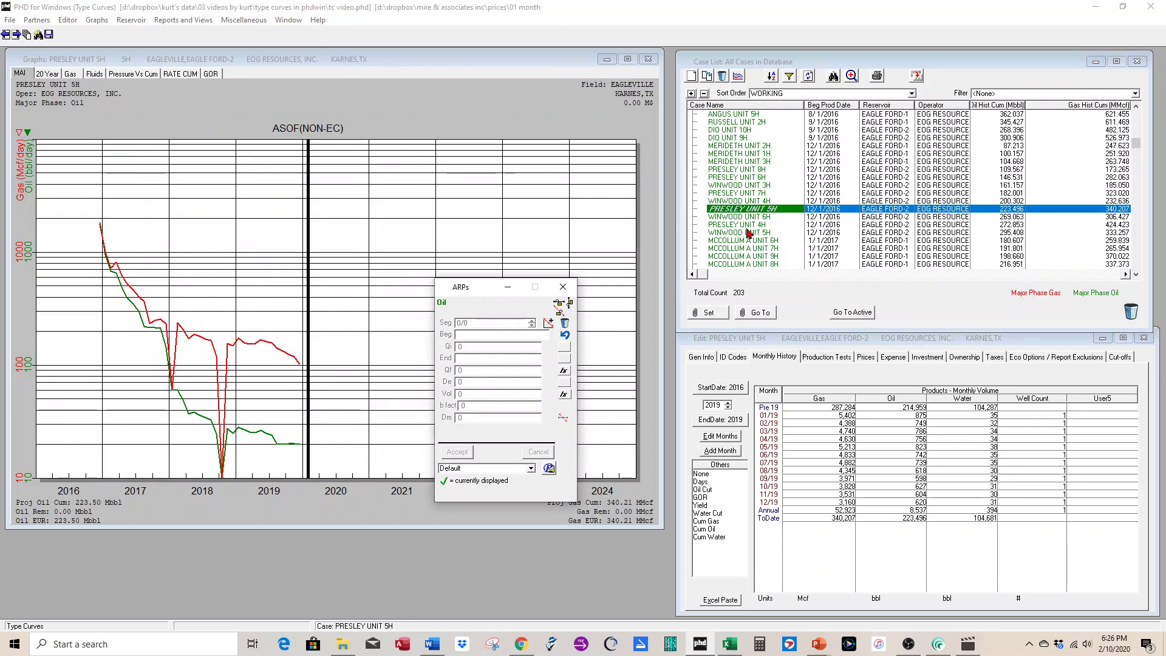
pyautogui.scroll(-5, 750, 234)
pyautogui.scroll(-1, 736, 176)
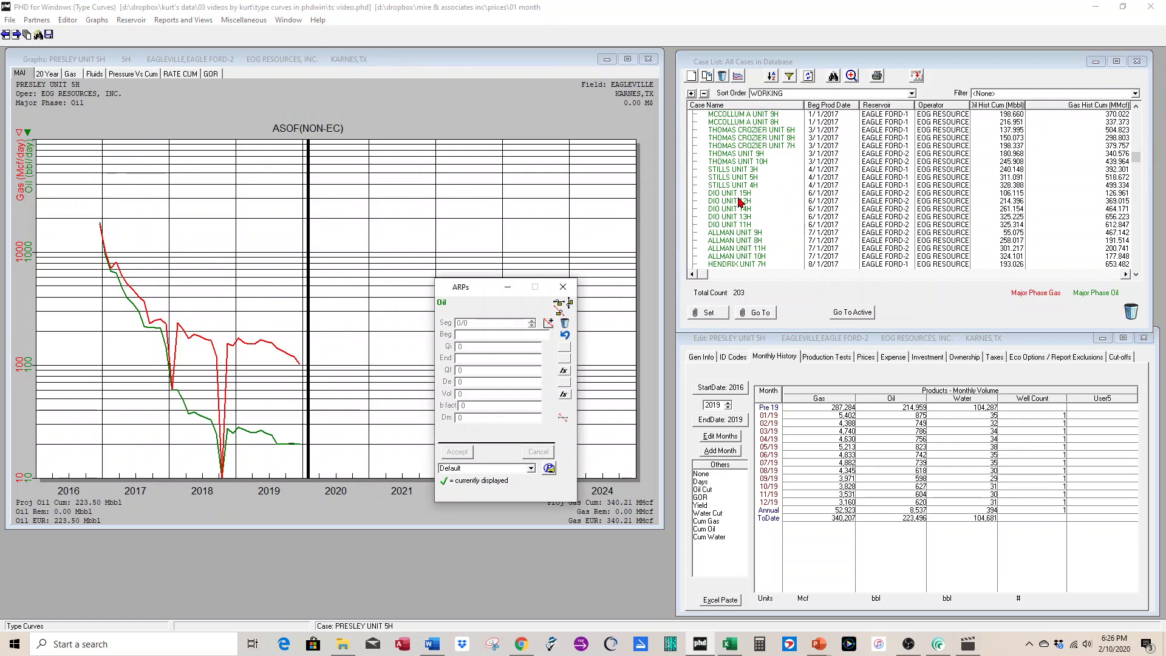
pyautogui.click(729, 225)
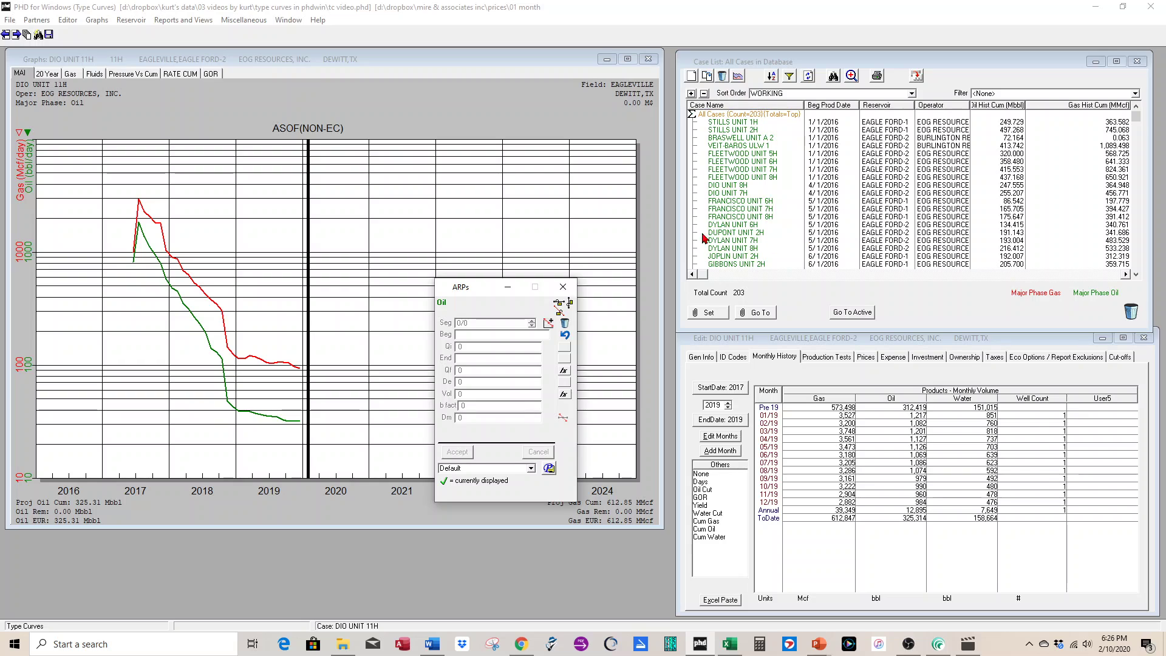
# Step: Set up a new single normalized curve case described as "2017 - 2018 EAGLE FORD" with state TX and Oil as major phase
pyautogui.moveTo(492, 288); pyautogui.dragTo(562, 359)
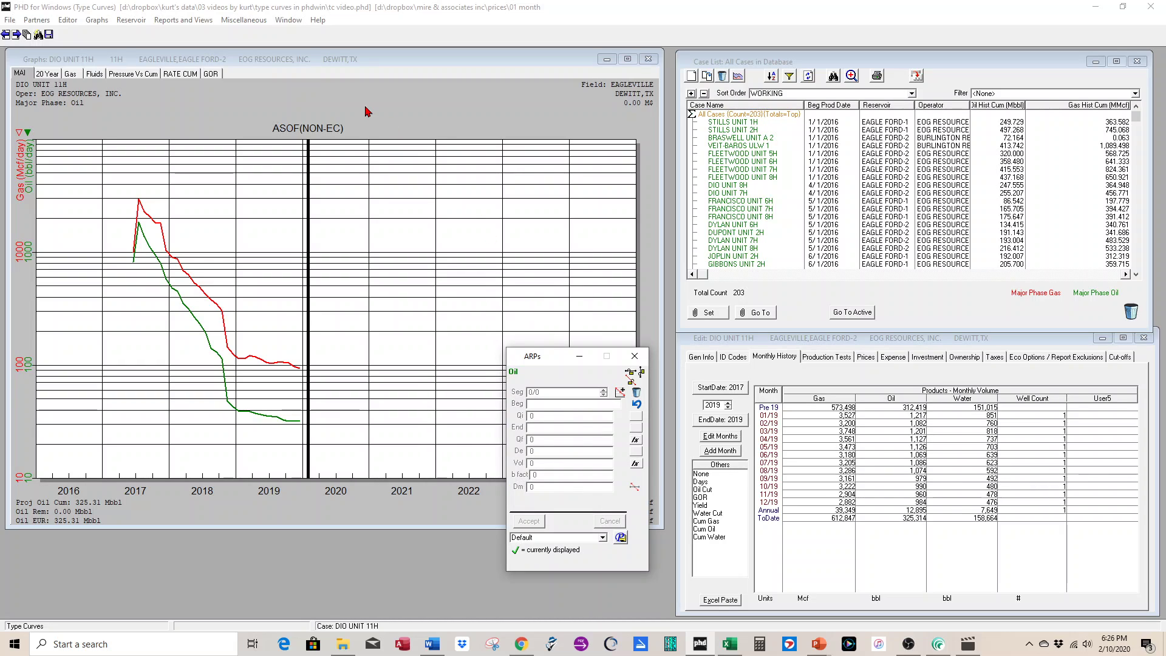
pyautogui.click(10, 22)
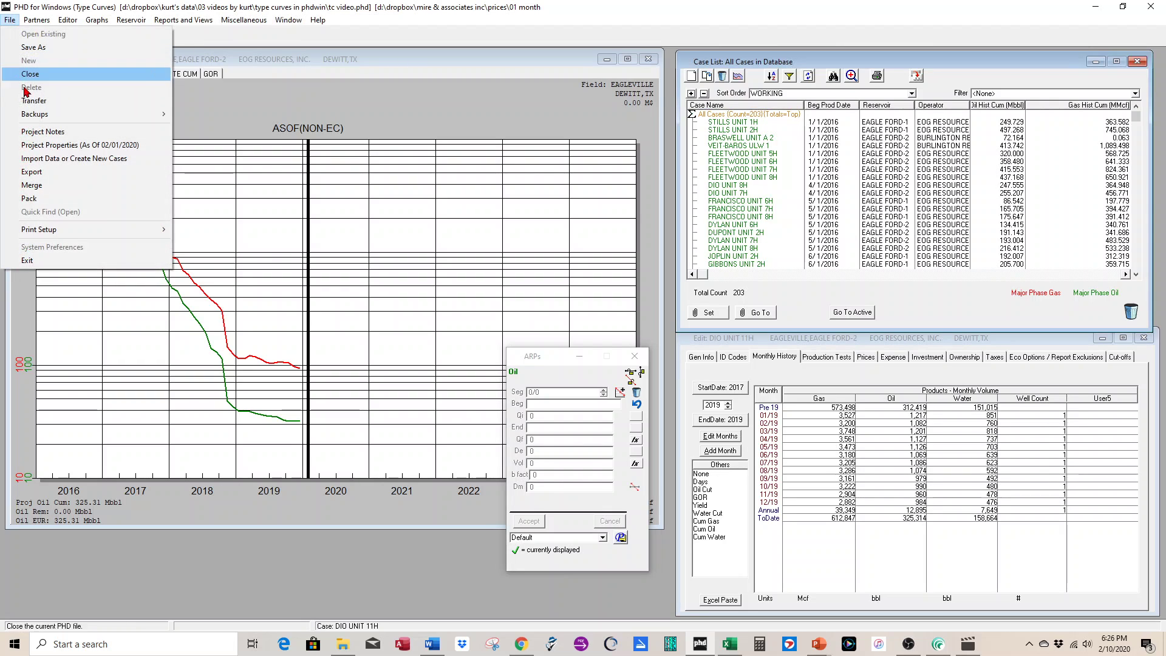
pyautogui.click(67, 158)
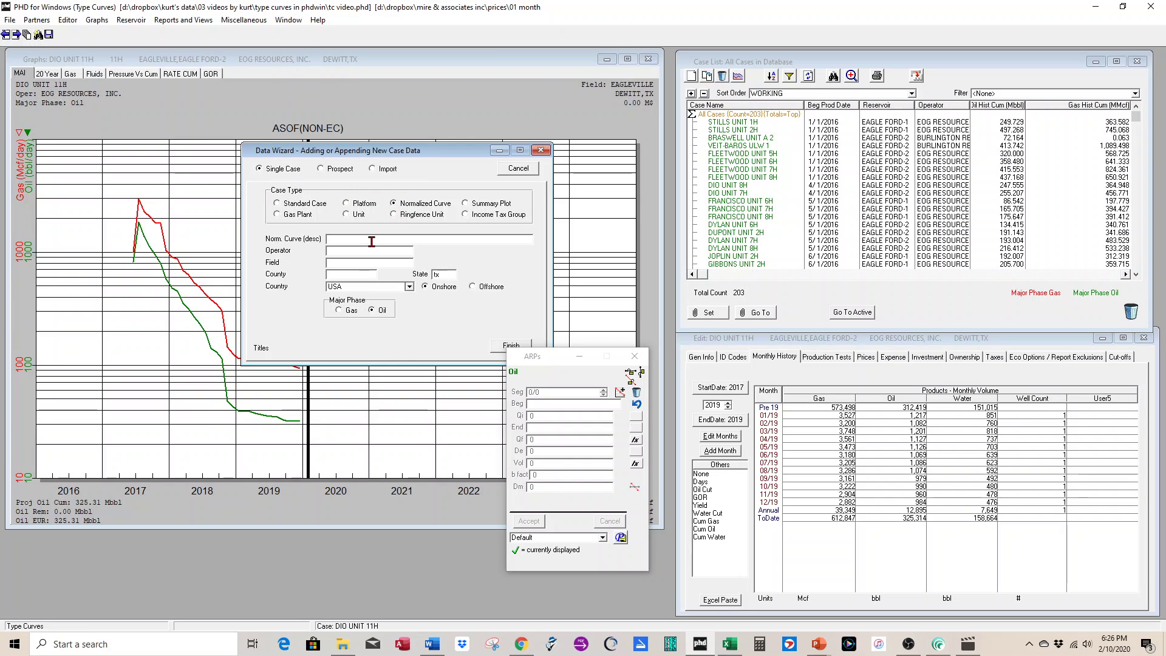
pyautogui.write('2017 - 2018 EAGLE FORD')
pyautogui.press('BackSpace')
pyautogui.write('A')
pyautogui.press('BackSpace')
pyautogui.write('A')
pyautogui.moveTo(447, 275); pyautogui.dragTo(417, 270)
pyautogui.write('TX')
pyautogui.moveTo(553, 359); pyautogui.dragTo(628, 422)
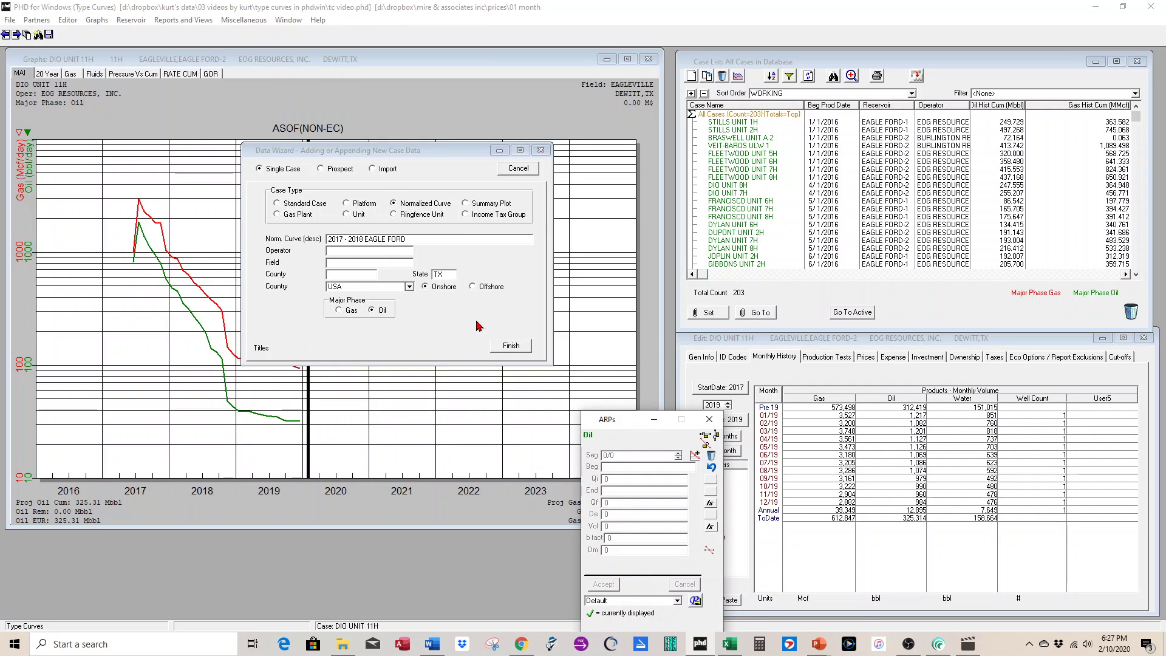
# Step: Finish the new case and set its group to gather individual case volumes up to End of Production (EOP)
pyautogui.click(509, 347)
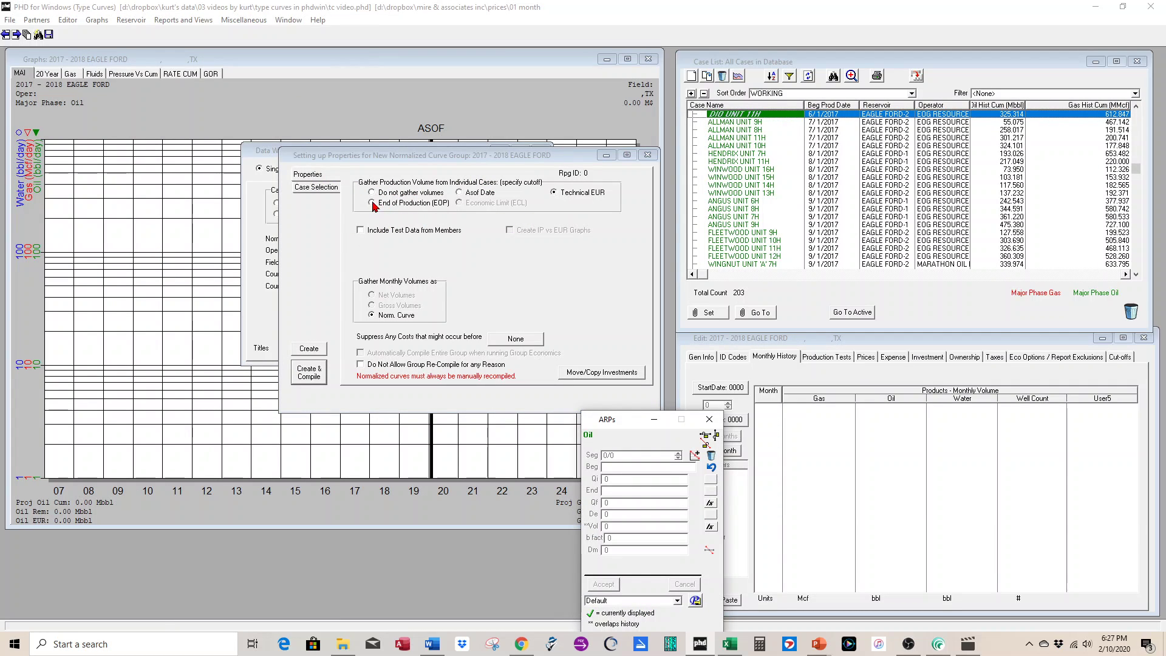
pyautogui.click(372, 204)
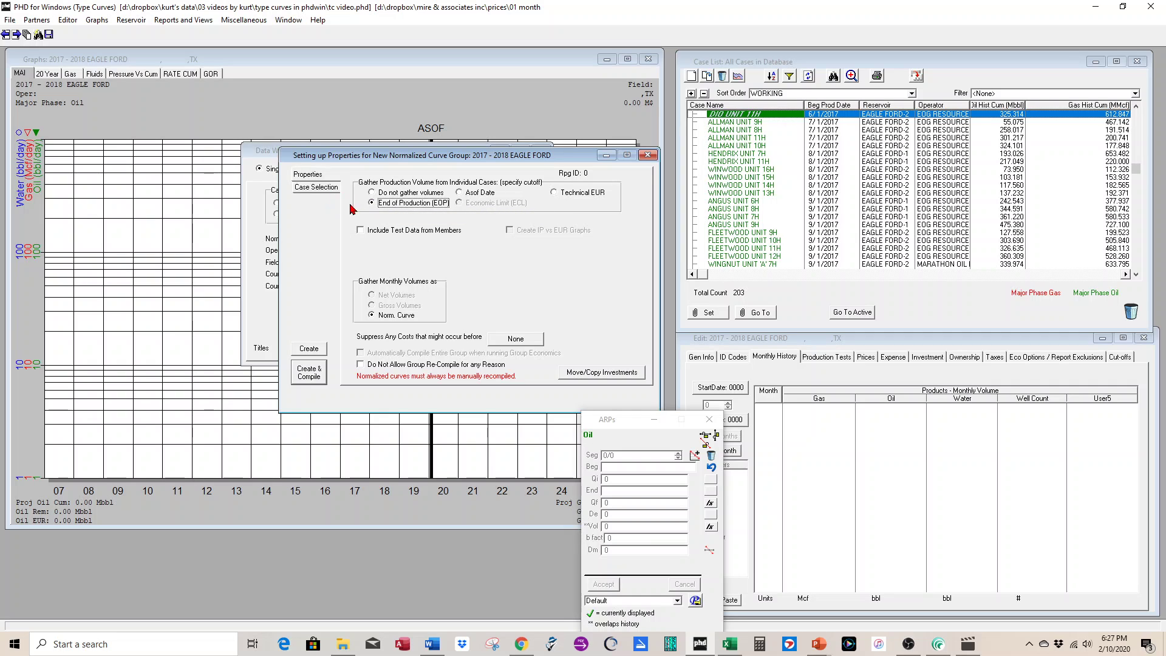
pyautogui.click(328, 189)
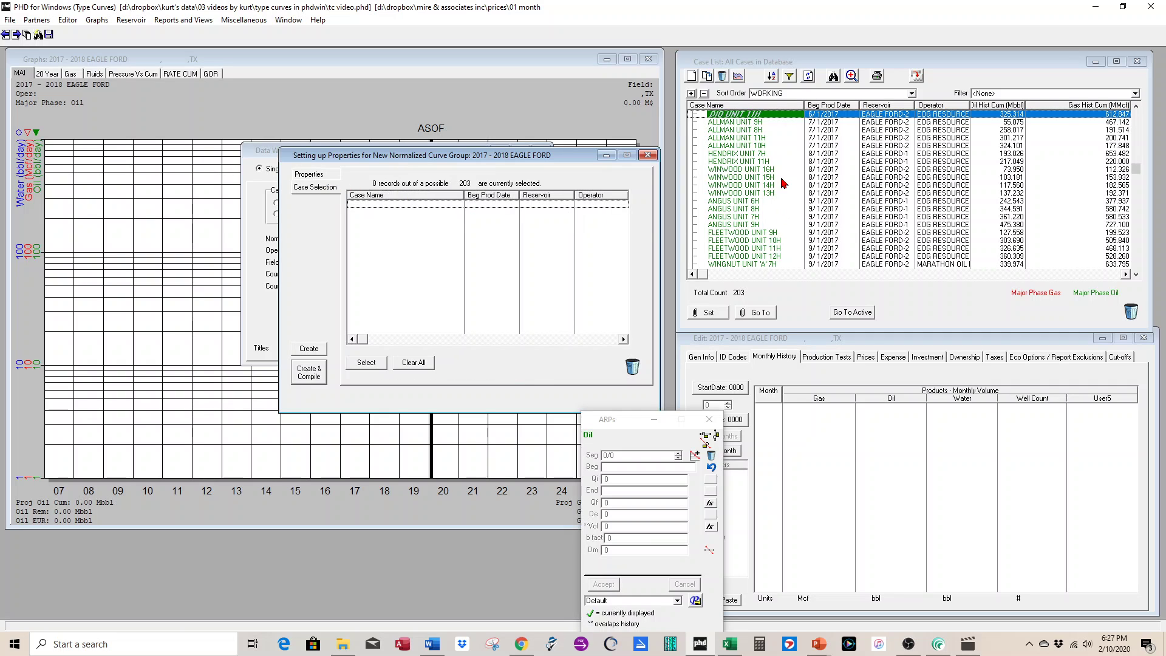
# Step: Check how the case list is ordered by beginning production date, including its sort settings
pyautogui.click(759, 154)
pyautogui.scroll(10, 763, 165)
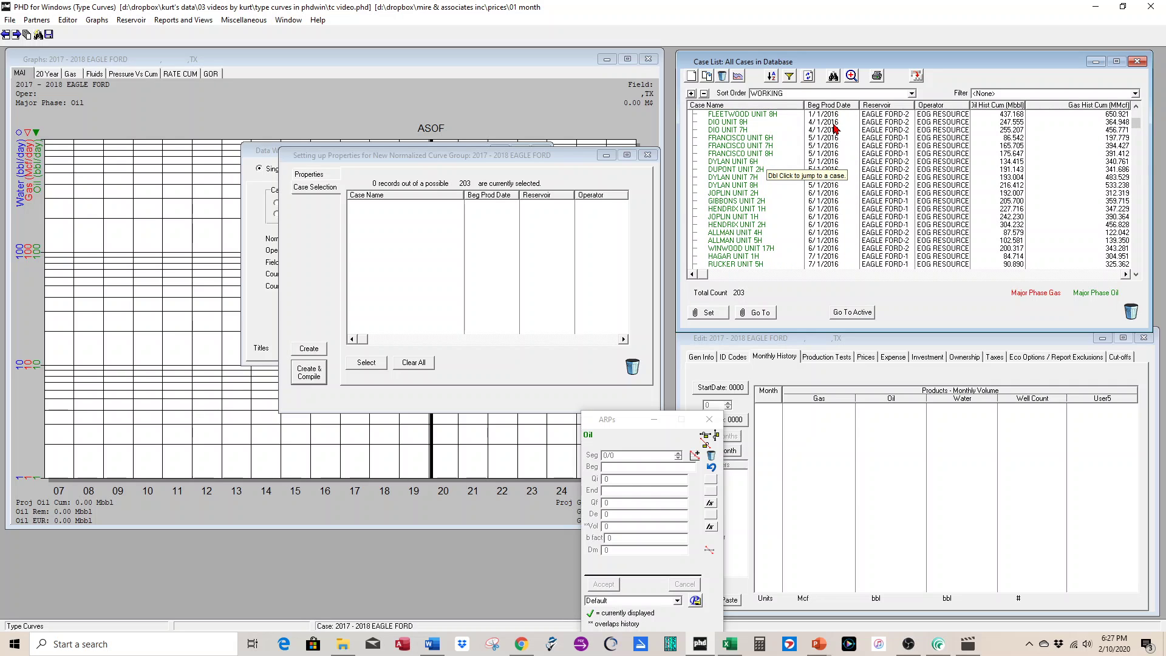
pyautogui.scroll(-6, 836, 127)
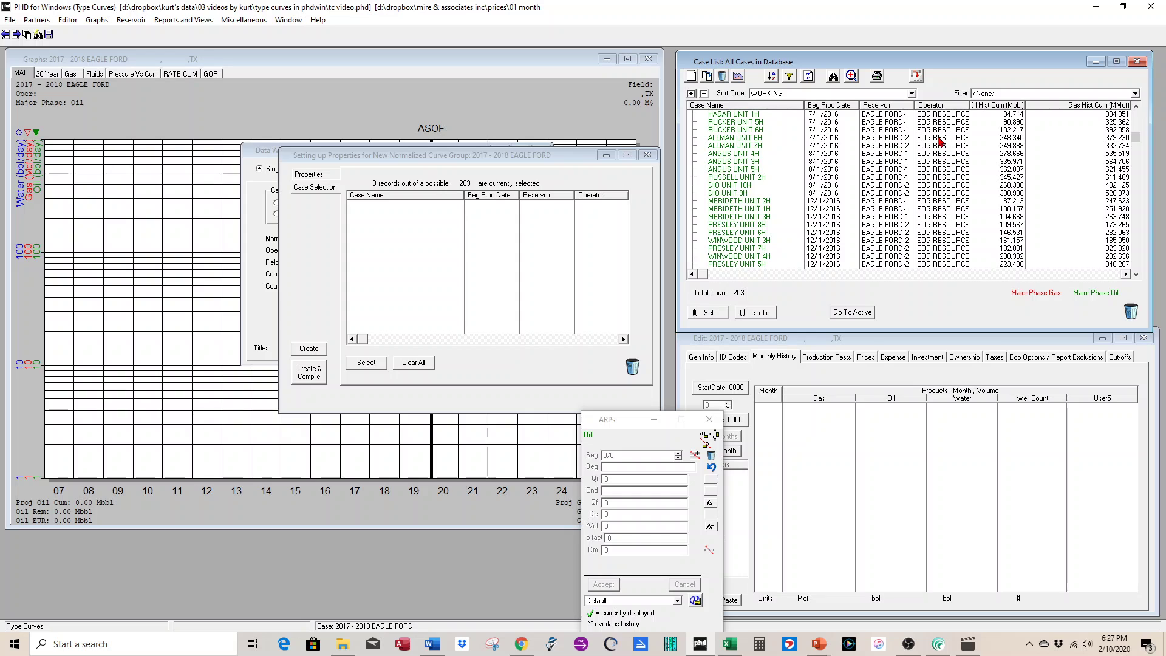
pyautogui.click(772, 76)
pyautogui.click(508, 114)
# Step: Add the 2017 to 2018 cases, MCCOLLUM A UNIT 6H through DIO UNIT 26H, to the normalized curve group, then create and compile it
pyautogui.scroll(-3, 874, 213)
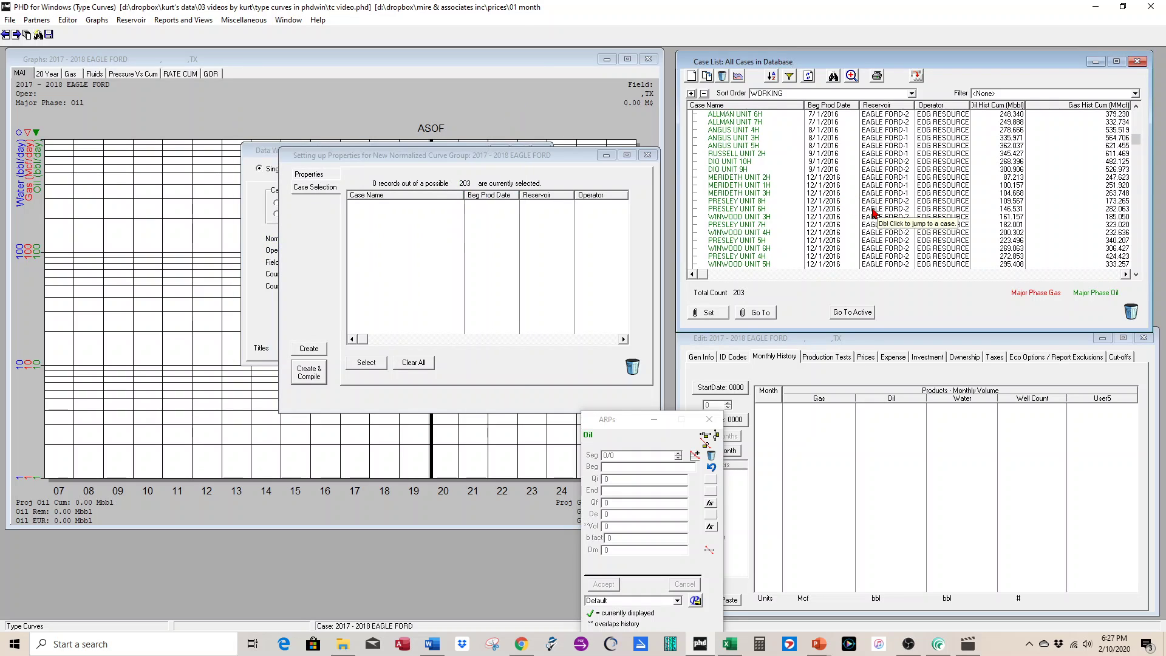
pyautogui.click(754, 226)
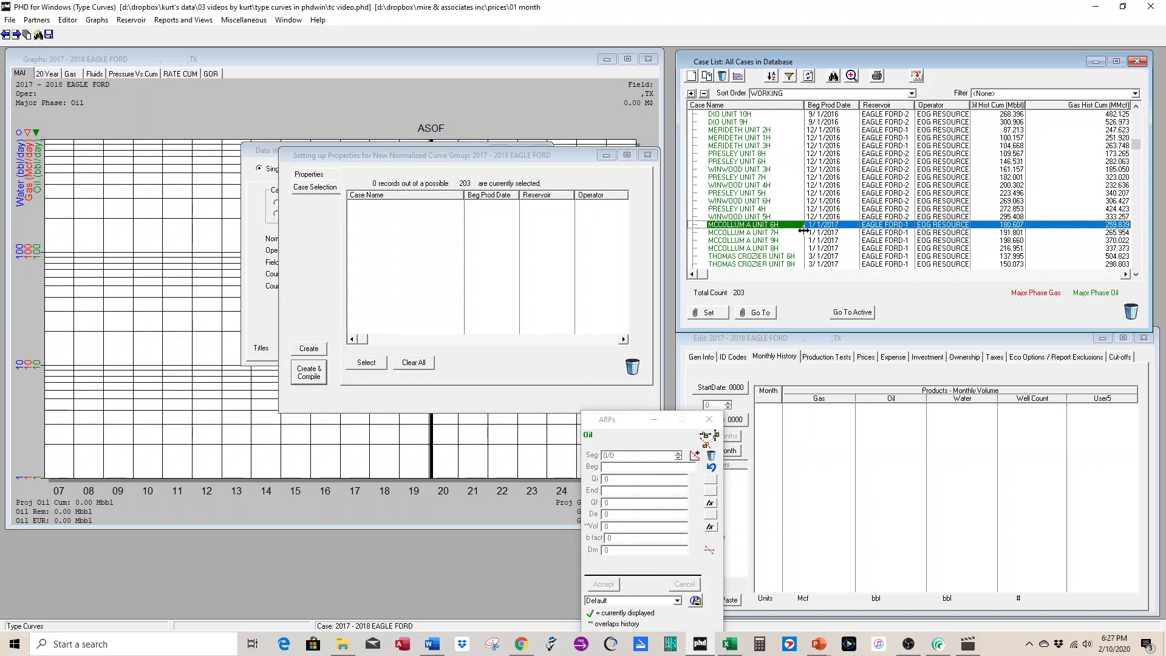
pyautogui.scroll(-15, 830, 229)
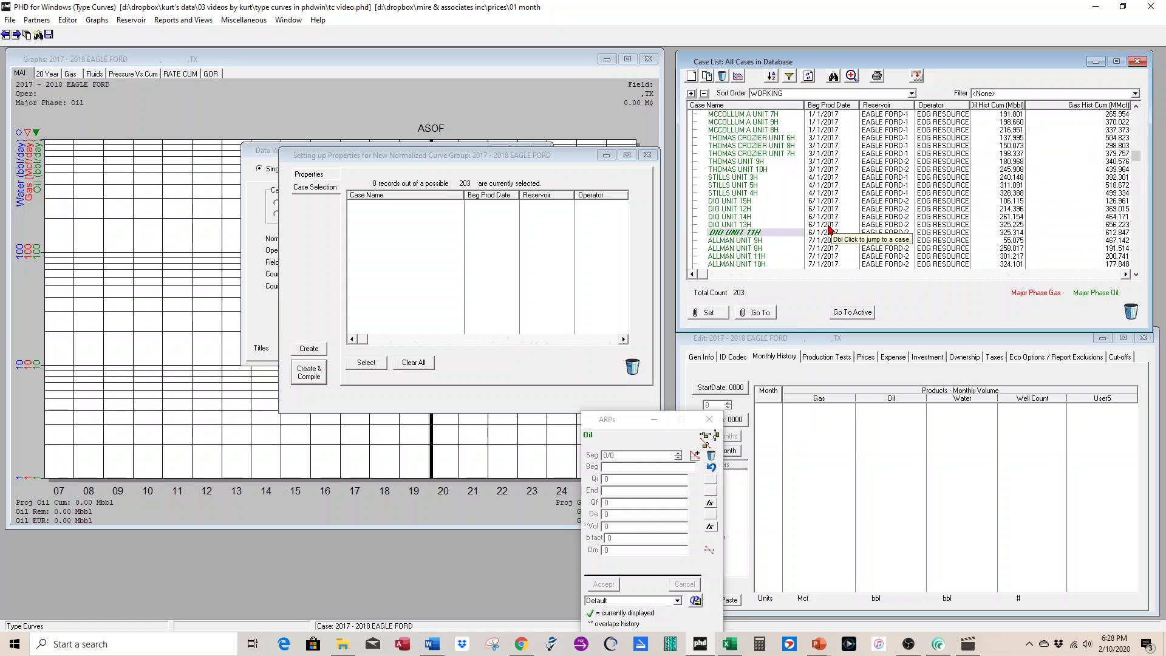
pyautogui.scroll(-20, 831, 229)
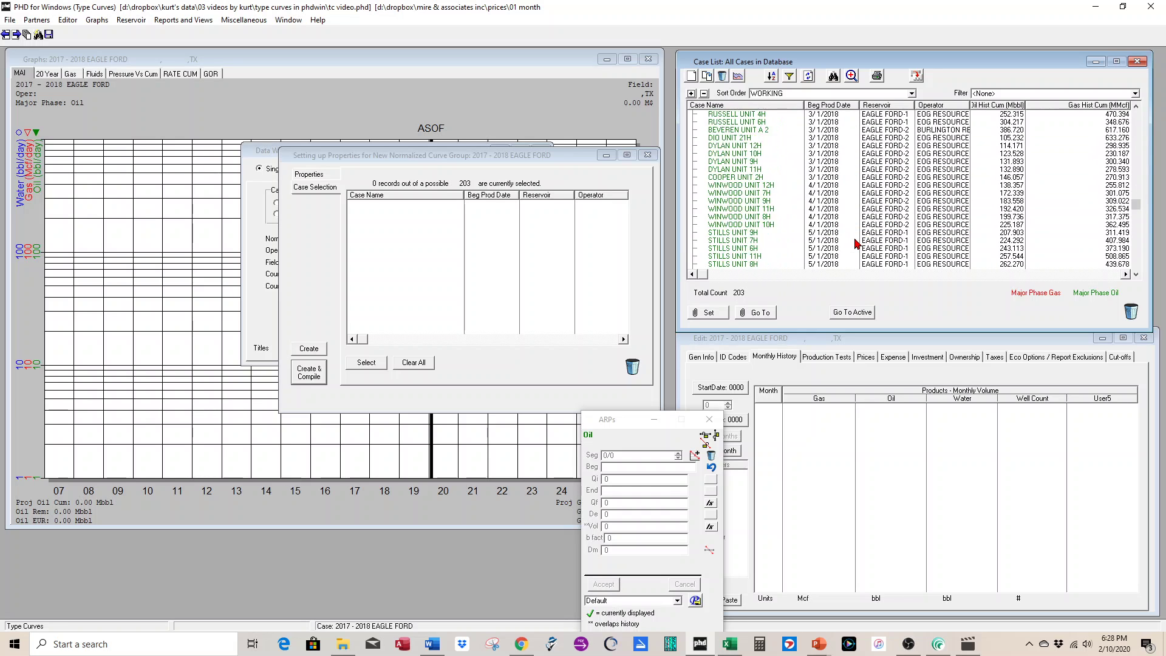
pyautogui.scroll(-10, 856, 243)
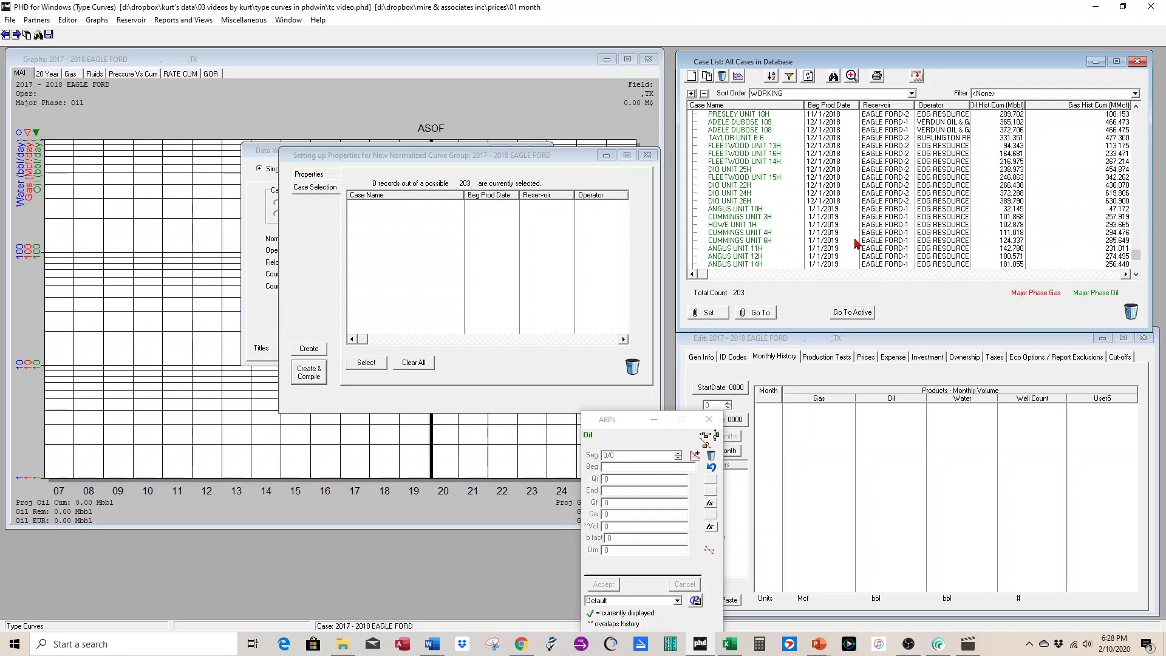
pyautogui.keyDown('shift'); pyautogui.click(735, 201); pyautogui.keyUp('shift')
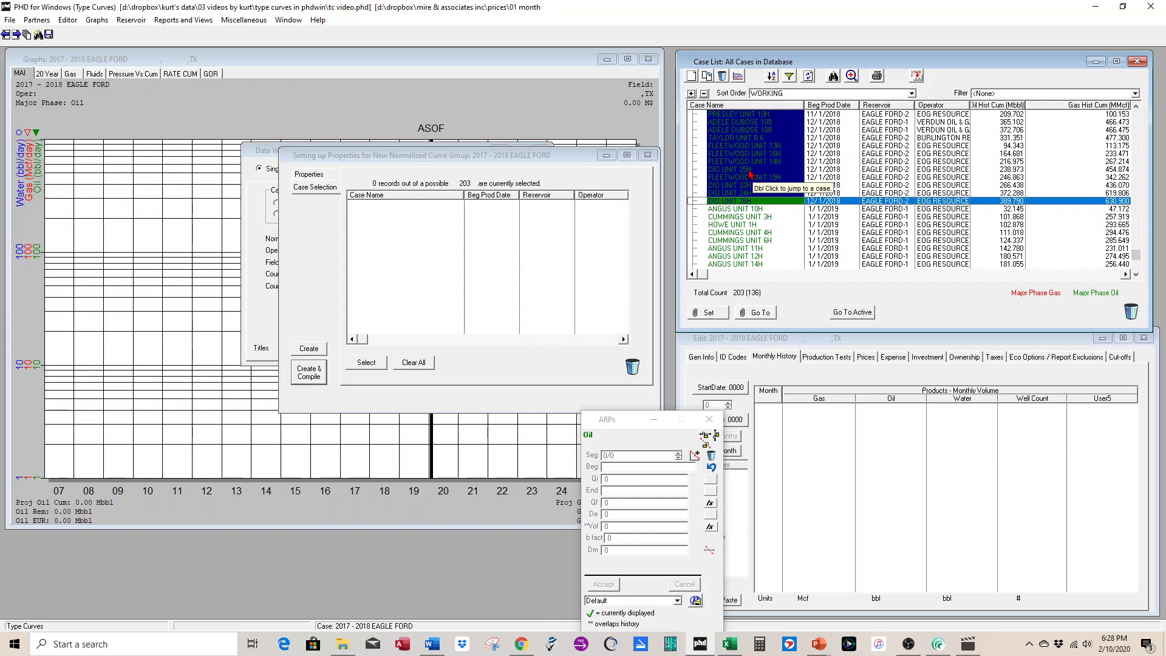
pyautogui.moveTo(751, 162); pyautogui.dragTo(394, 254)
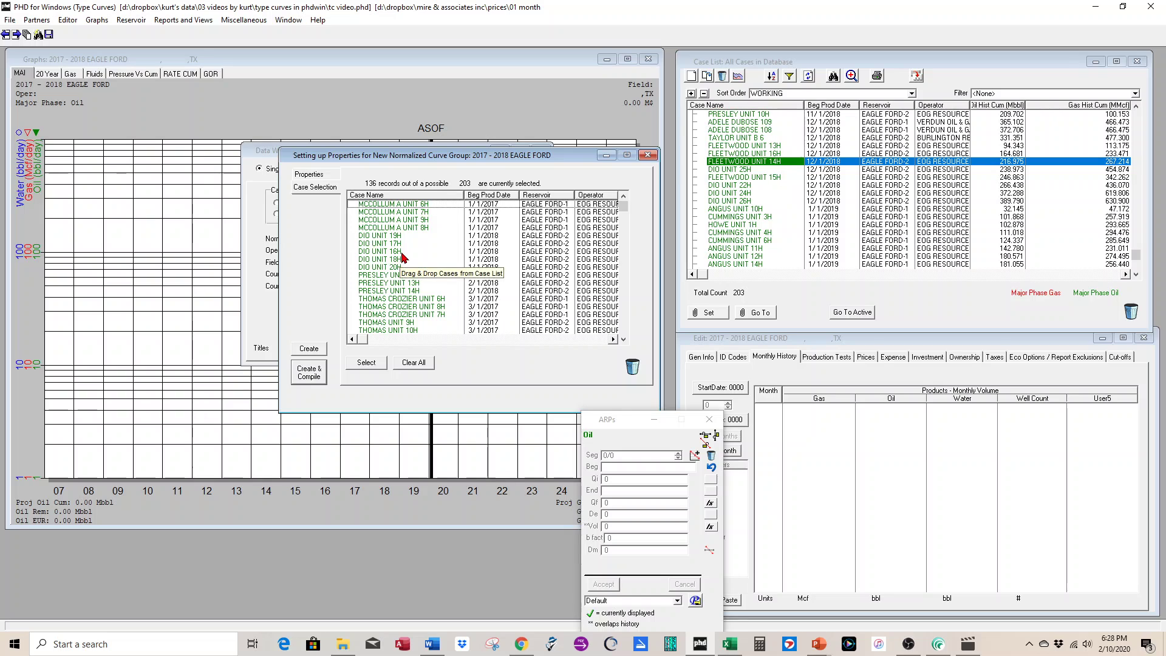
pyautogui.click(310, 376)
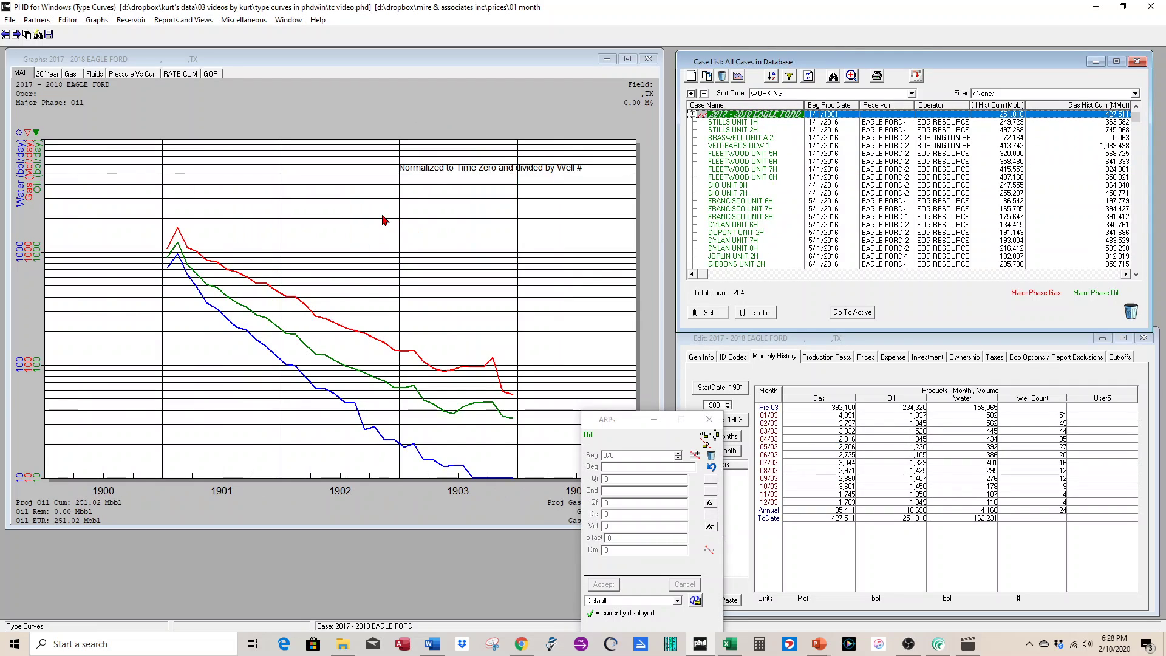
# Step: Extend the graph's maximum horizontal to 1911, replacing Water with Well Count on the right margin, and uncover the graph
pyautogui.doubleClick(331, 237)
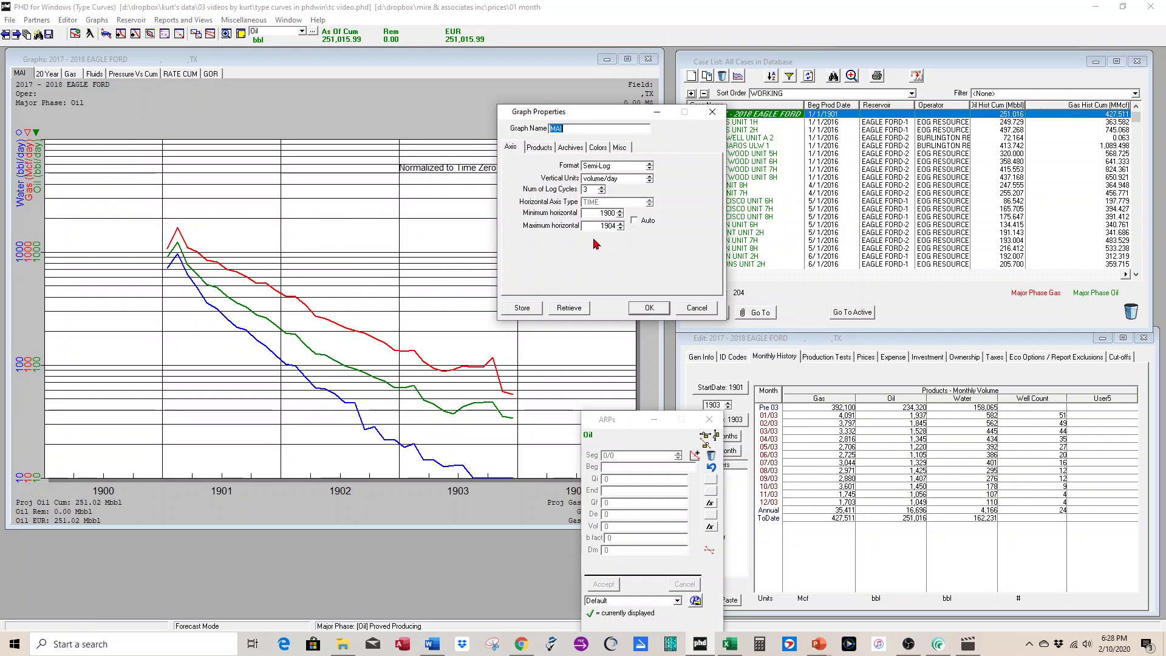
pyautogui.click(620, 223)
pyautogui.click(540, 149)
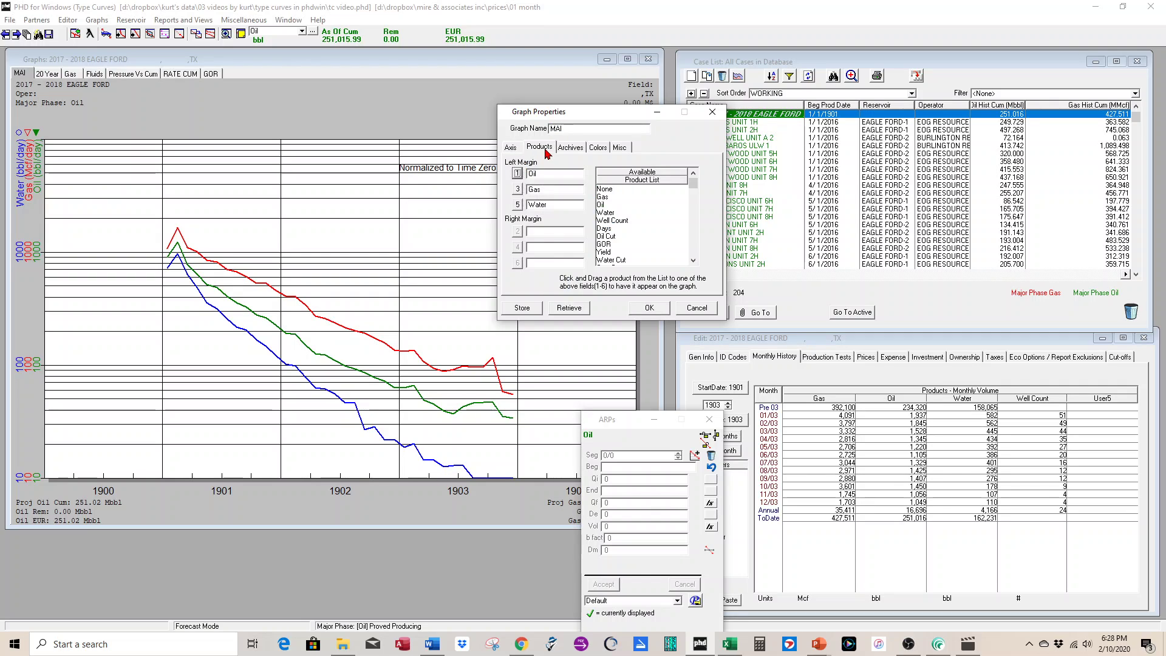
pyautogui.moveTo(613, 222); pyautogui.dragTo(559, 231)
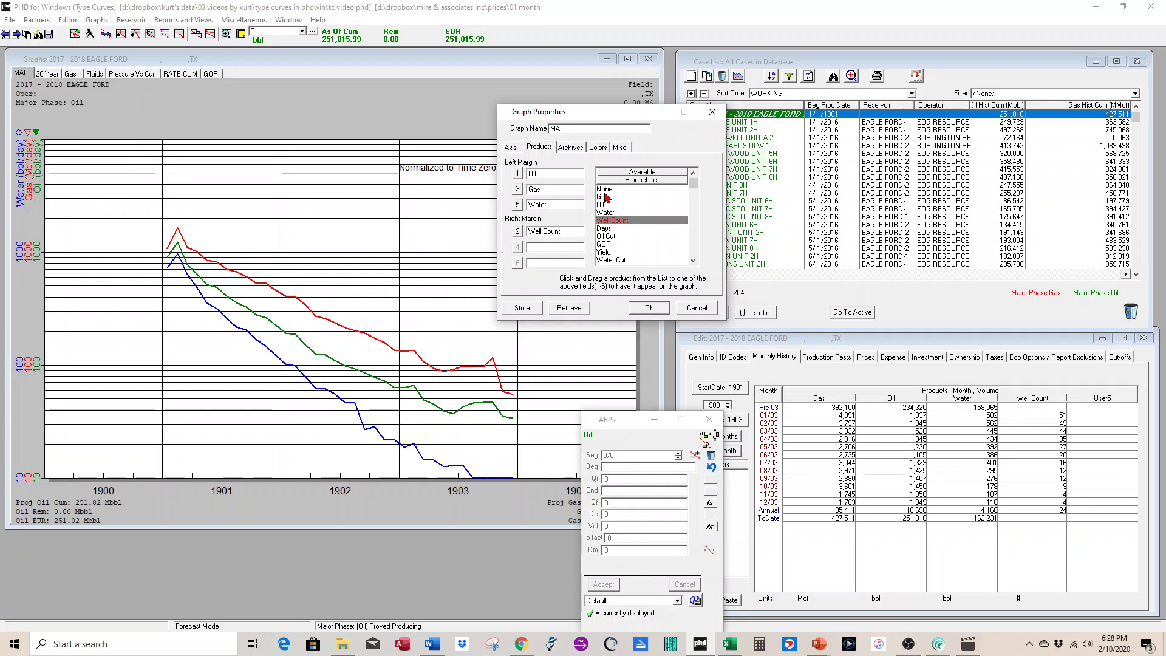
pyautogui.moveTo(609, 189); pyautogui.dragTo(548, 200)
pyautogui.click(649, 309)
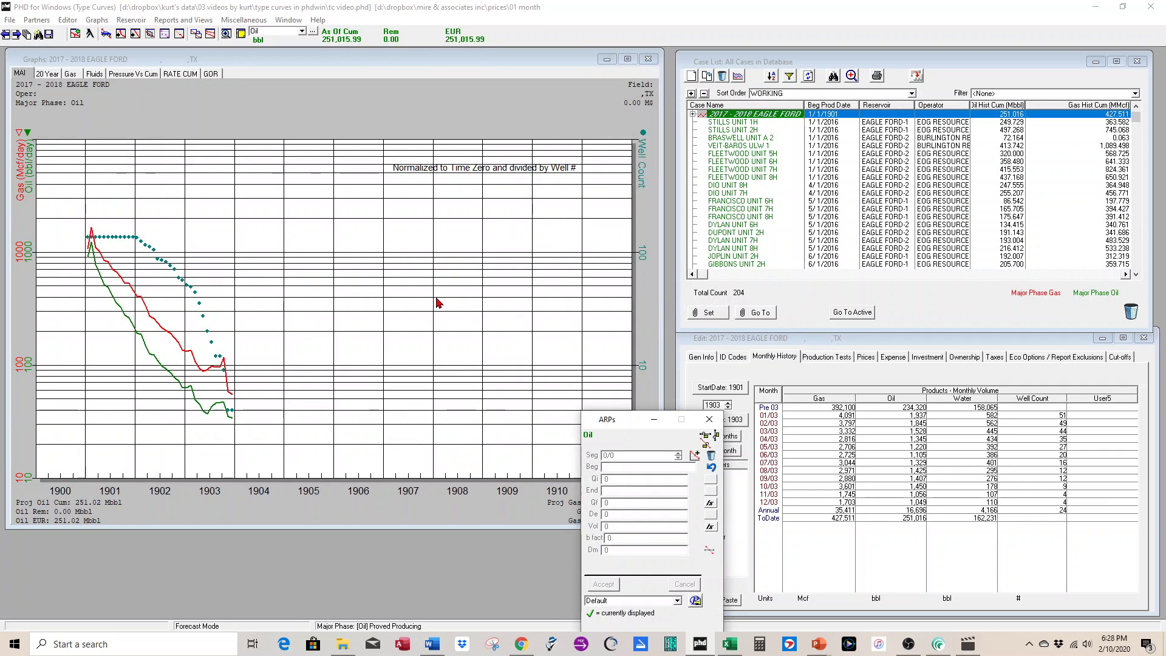
pyautogui.moveTo(624, 422); pyautogui.dragTo(840, 432)
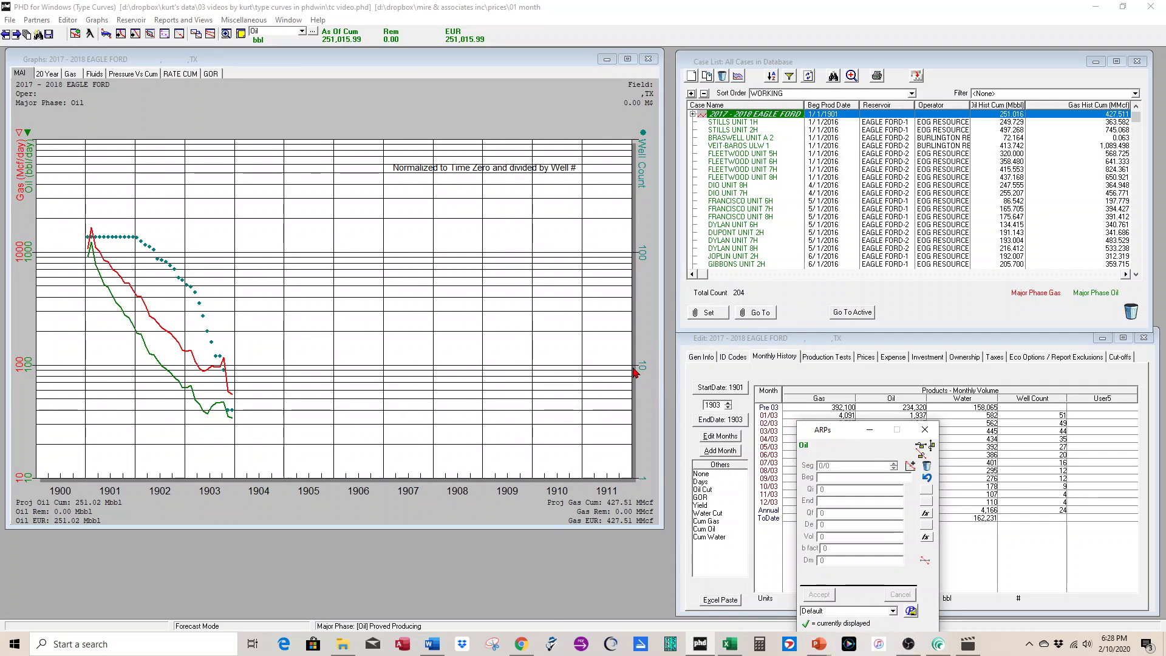
# Step: Set the graph to 4 log cycles and shift the Well Count and Gas scales so the curves plot apart
pyautogui.click(647, 260)
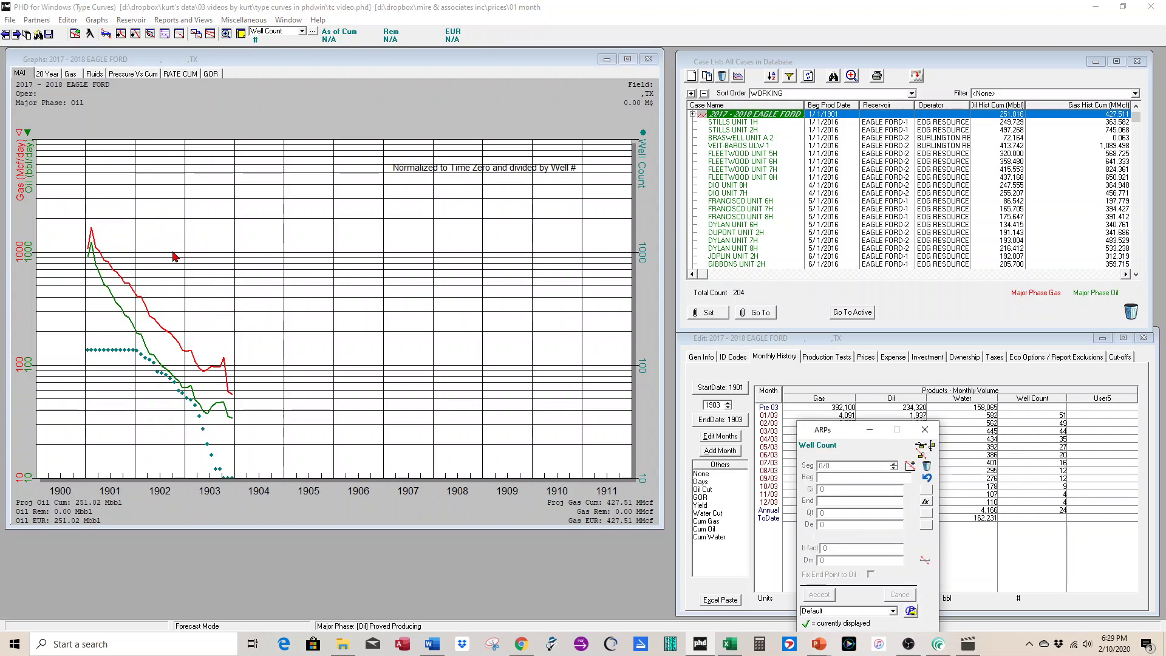
pyautogui.click(314, 243)
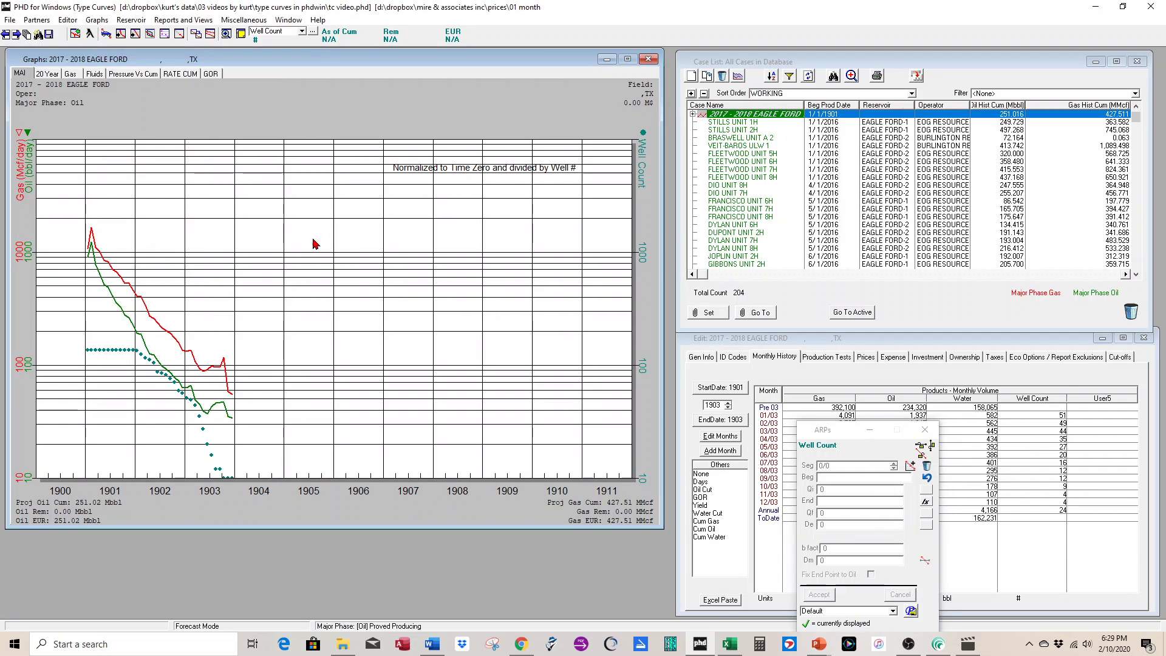
pyautogui.doubleClick(313, 244)
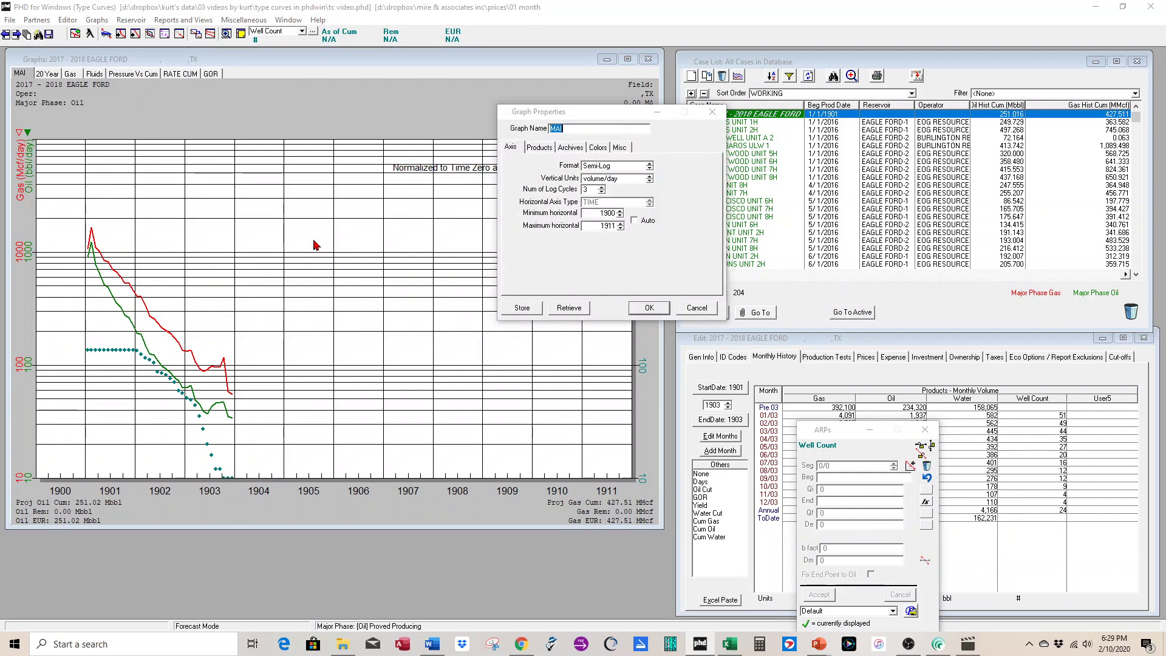
pyautogui.click(602, 188)
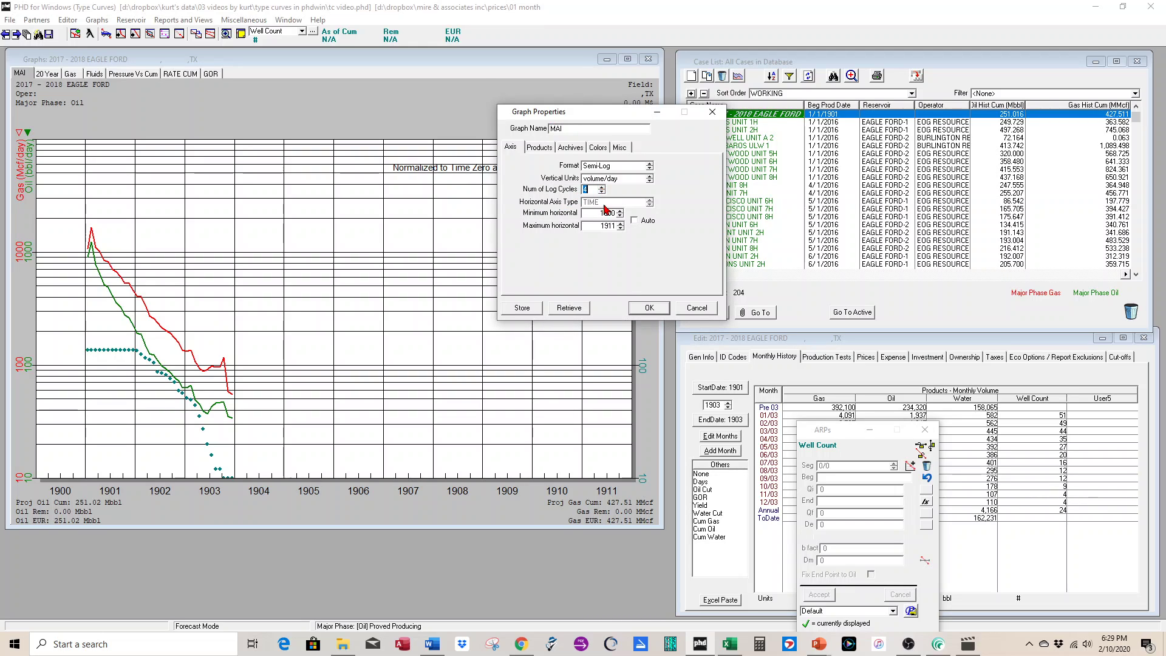
pyautogui.click(654, 311)
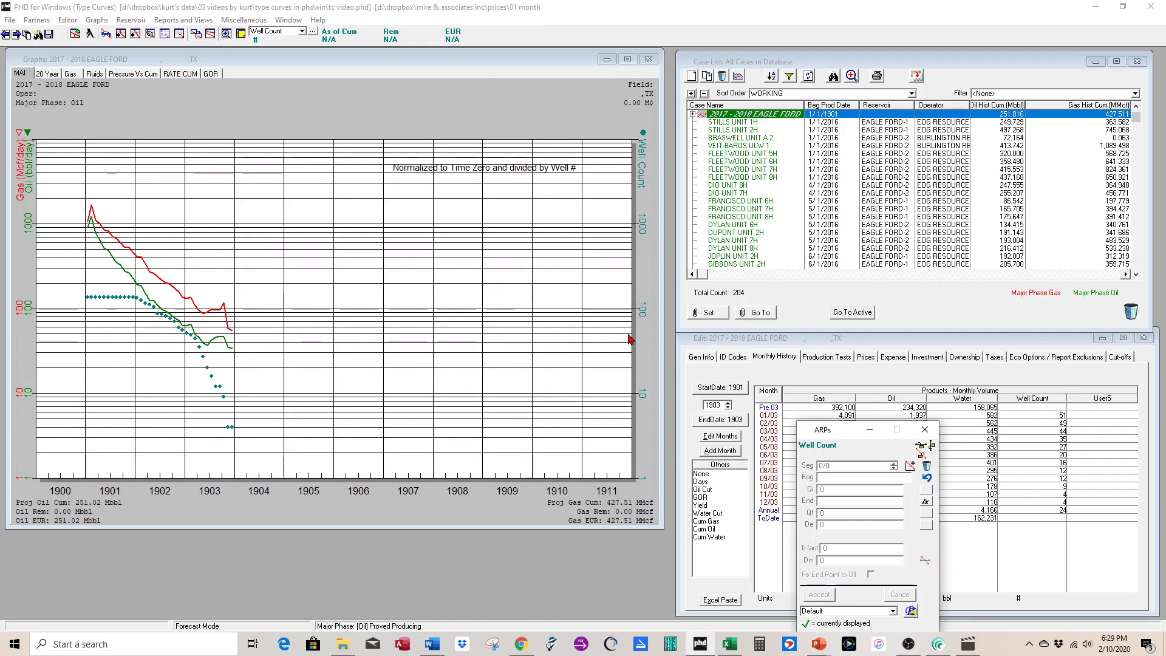
pyautogui.click(645, 312)
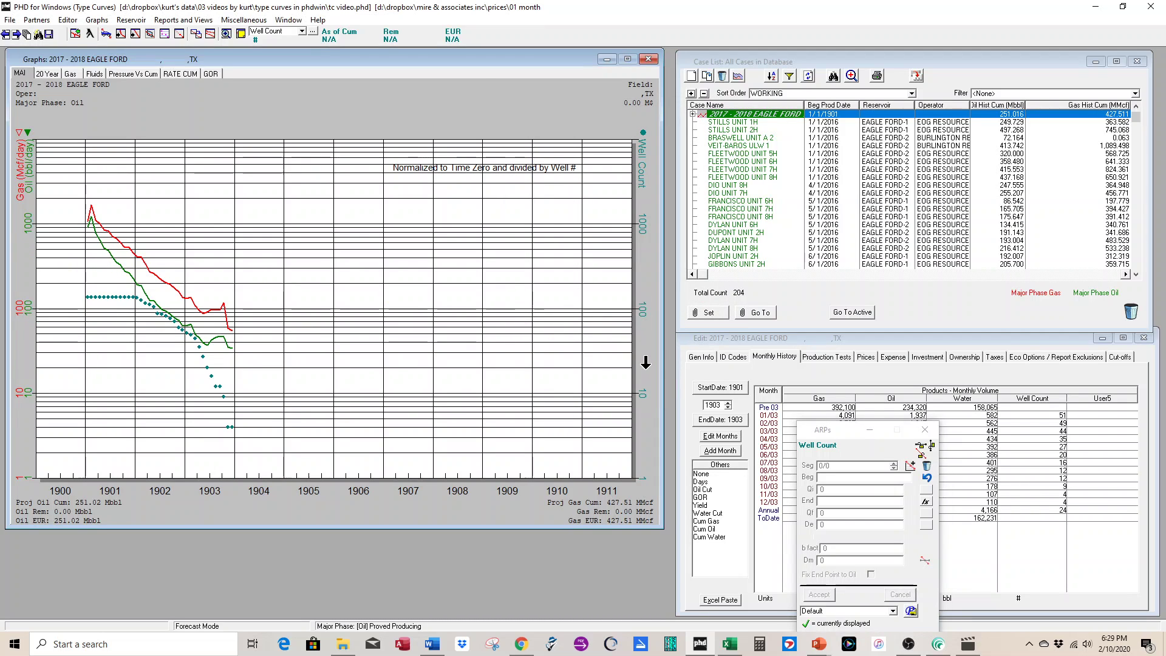
pyautogui.click(20, 313)
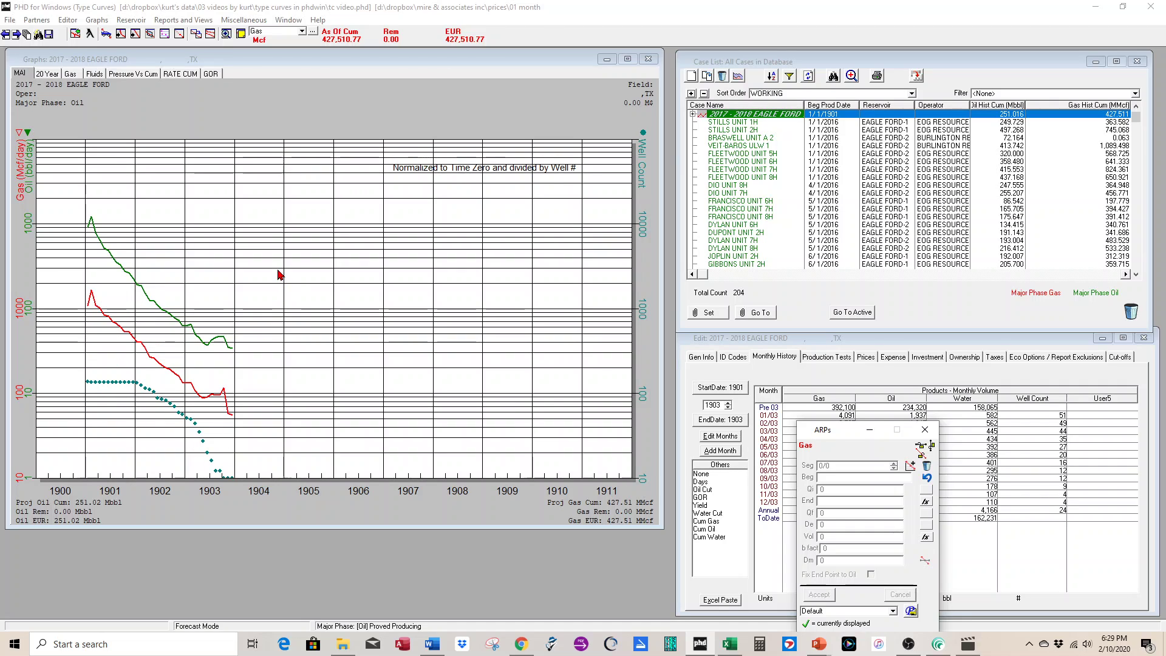
# Step: Add an oil ARPs segment declining from about 1,450 bbl/day on 01/01/1901 to about 24 bbl/day on 07/03/1902
pyautogui.moveTo(841, 432); pyautogui.dragTo(503, 312)
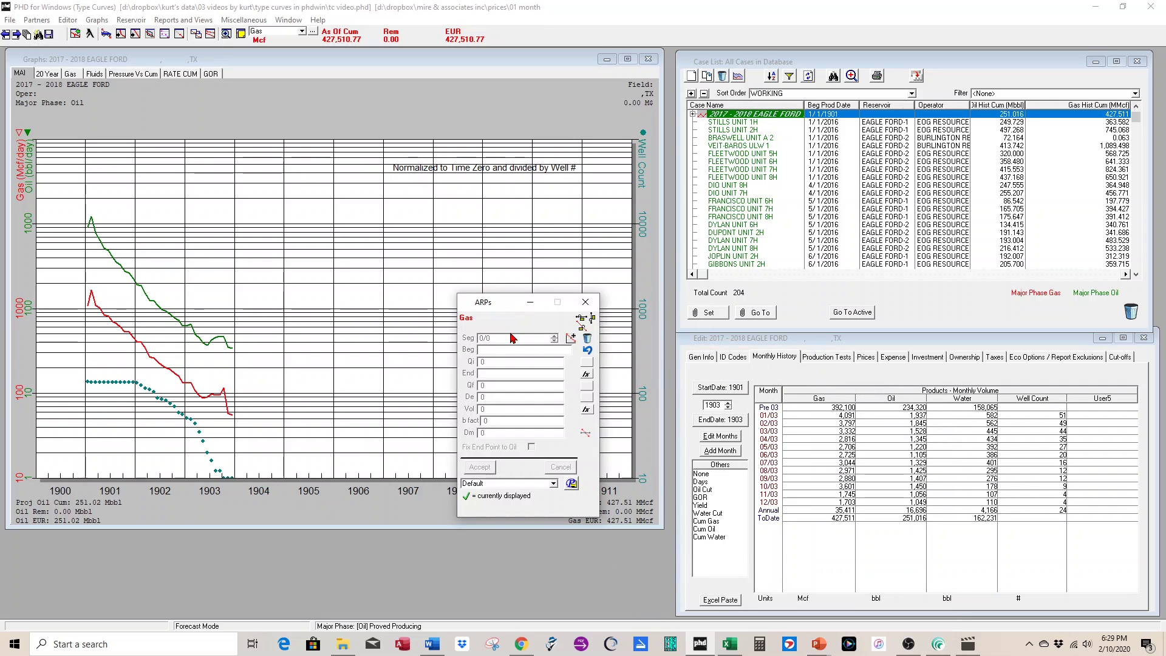
pyautogui.click(30, 225)
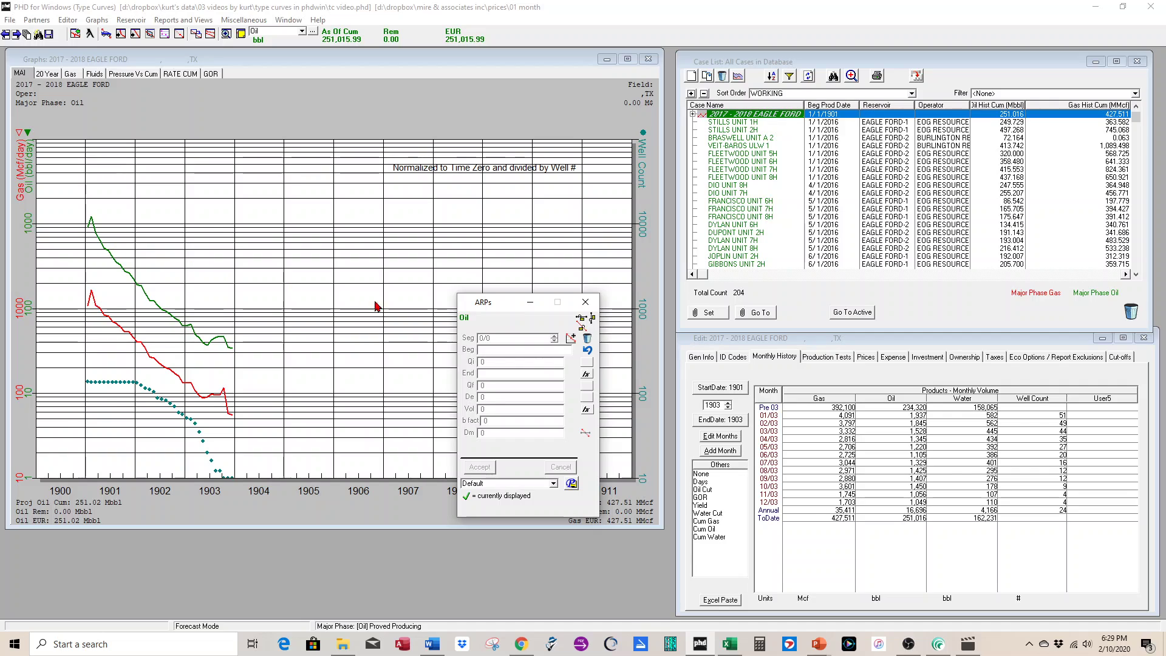
pyautogui.click(571, 339)
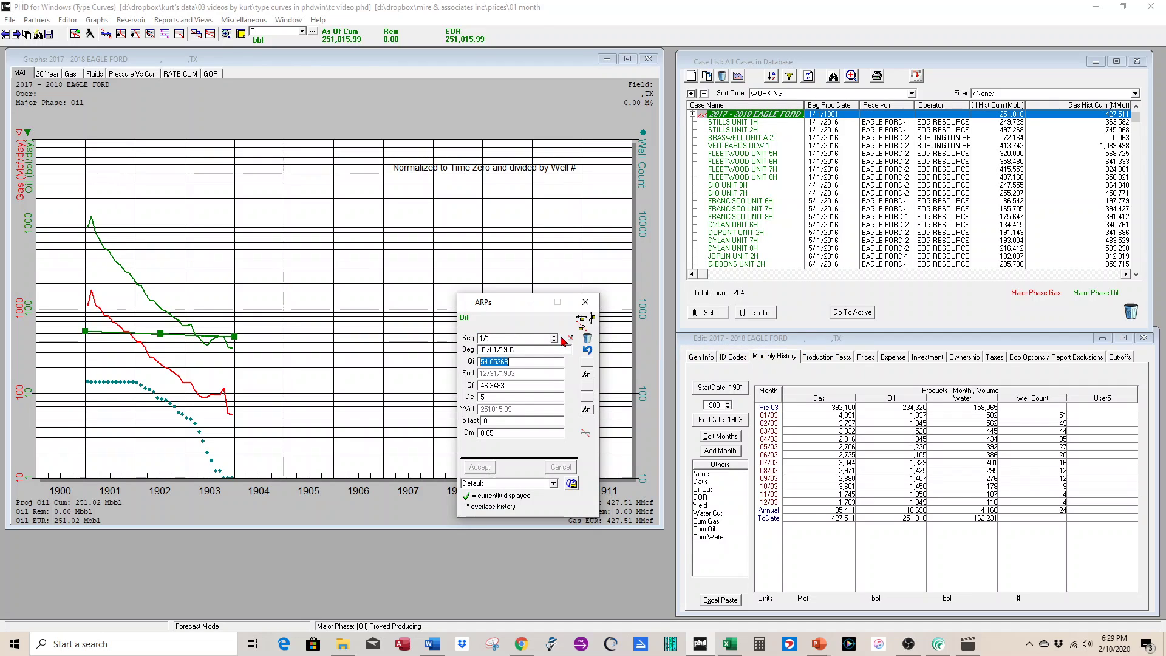
pyautogui.moveTo(86, 334); pyautogui.dragTo(85, 210)
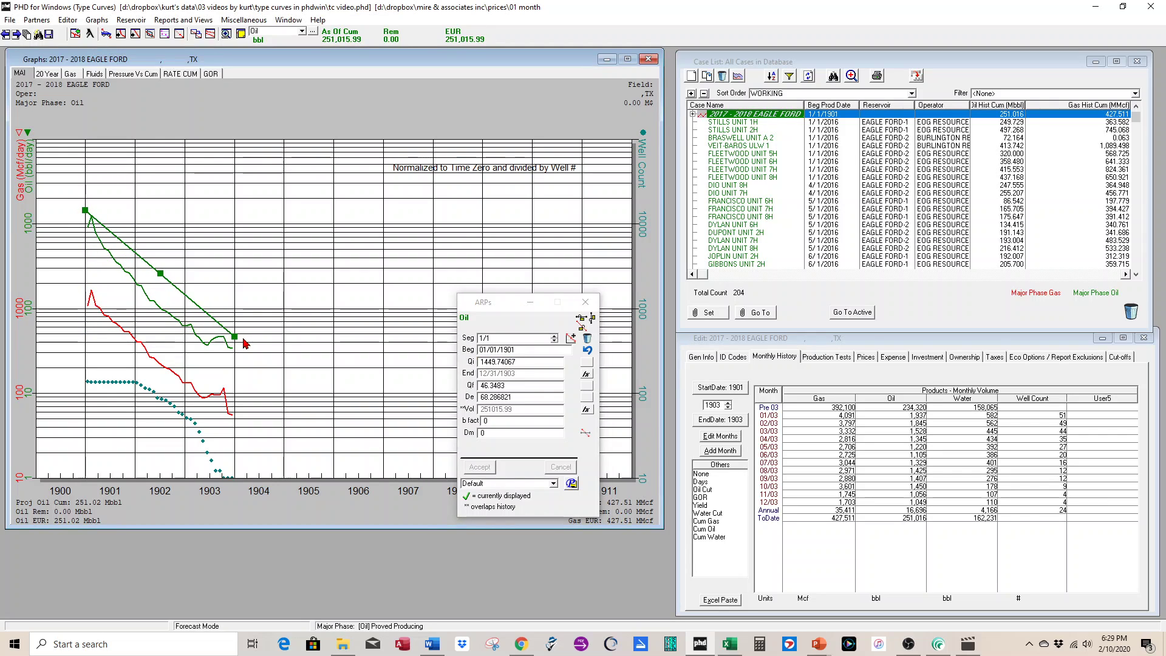
pyautogui.moveTo(235, 336); pyautogui.dragTo(160, 361)
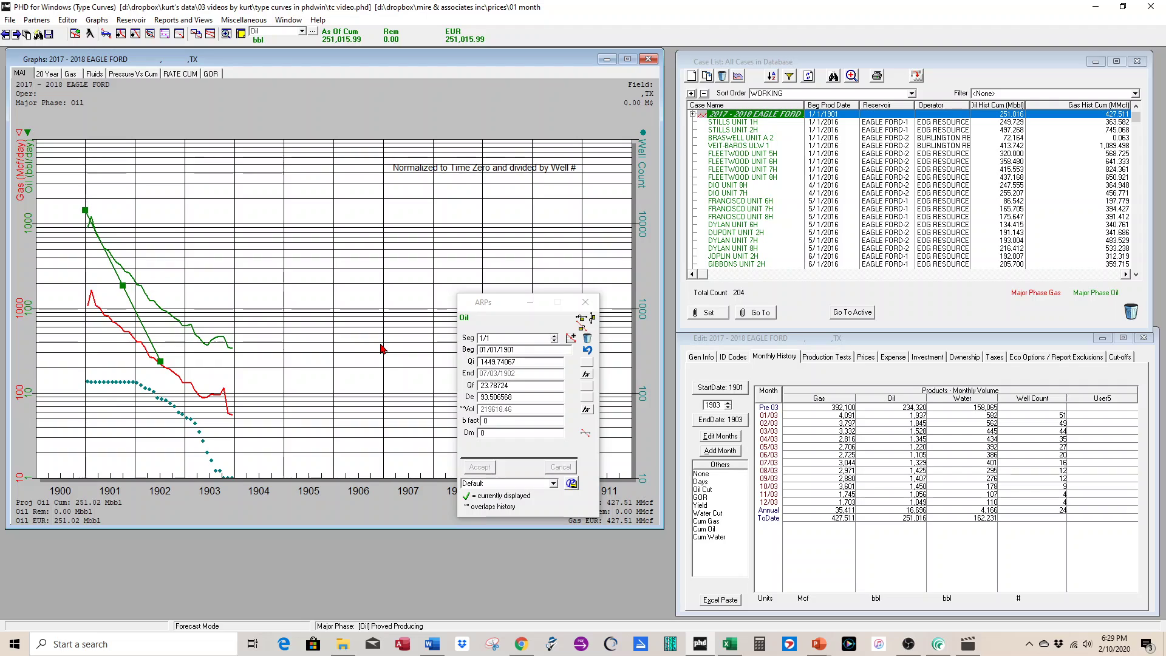
pyautogui.moveTo(154, 297); pyautogui.dragTo(281, 390)
pyautogui.doubleClick(296, 342)
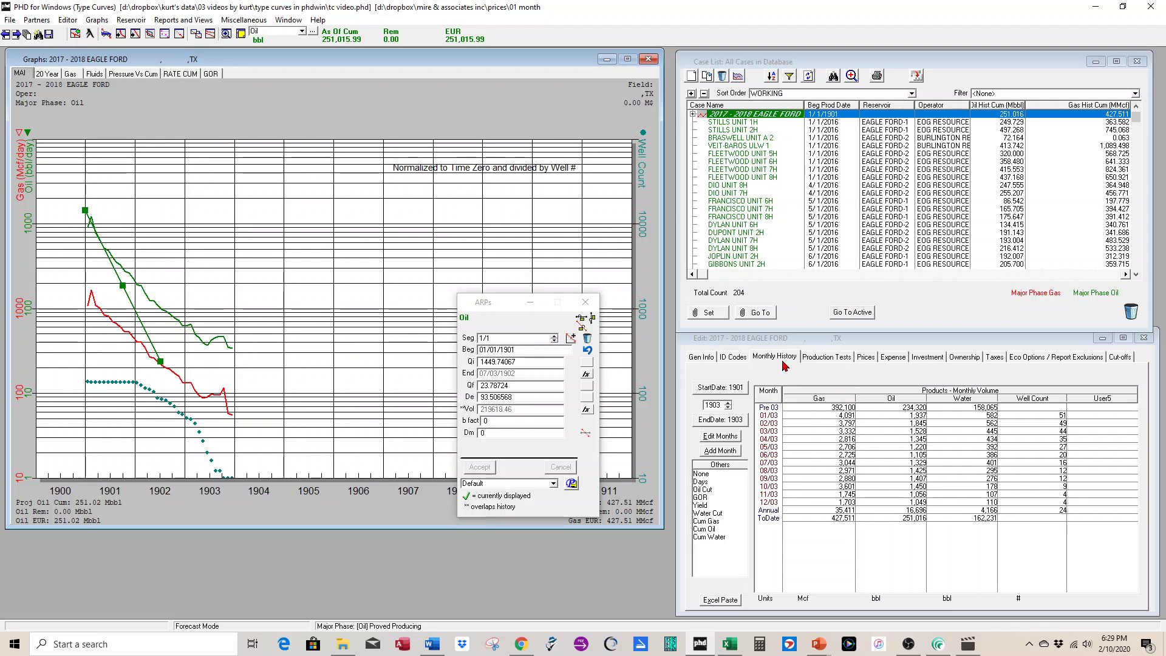
# Step: Examine the monthly history for 1901 and 1902 to see in which month the Well Count has dropped to about half
pyautogui.click(731, 407)
pyautogui.click(728, 406)
pyautogui.click(728, 406)
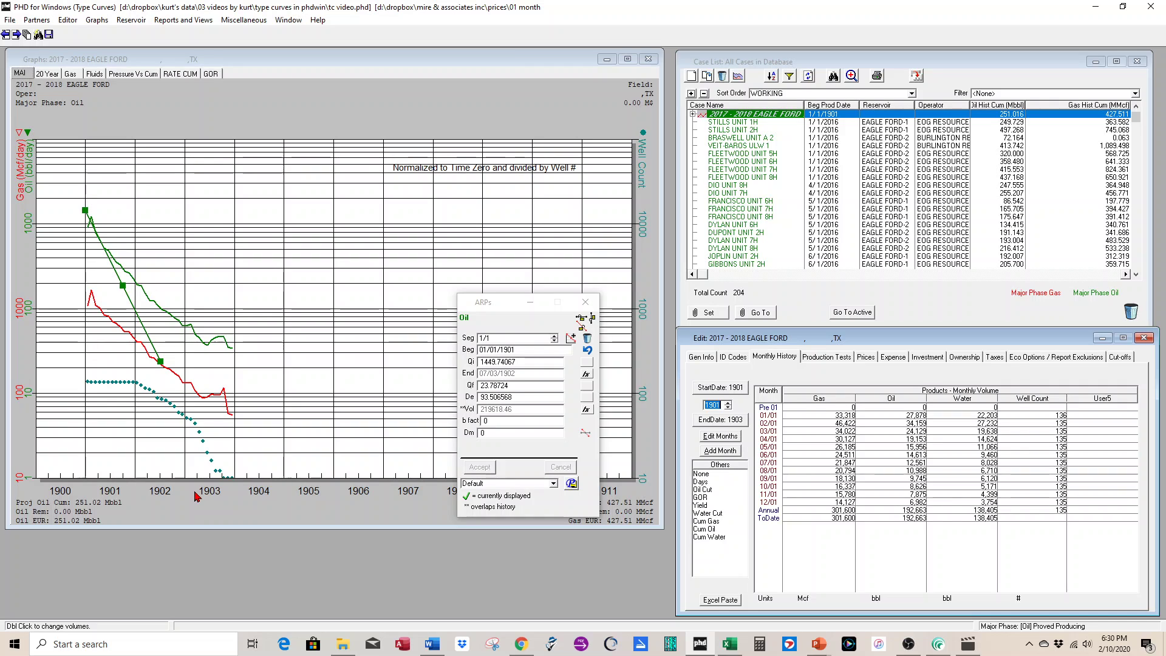
pyautogui.click(1046, 415)
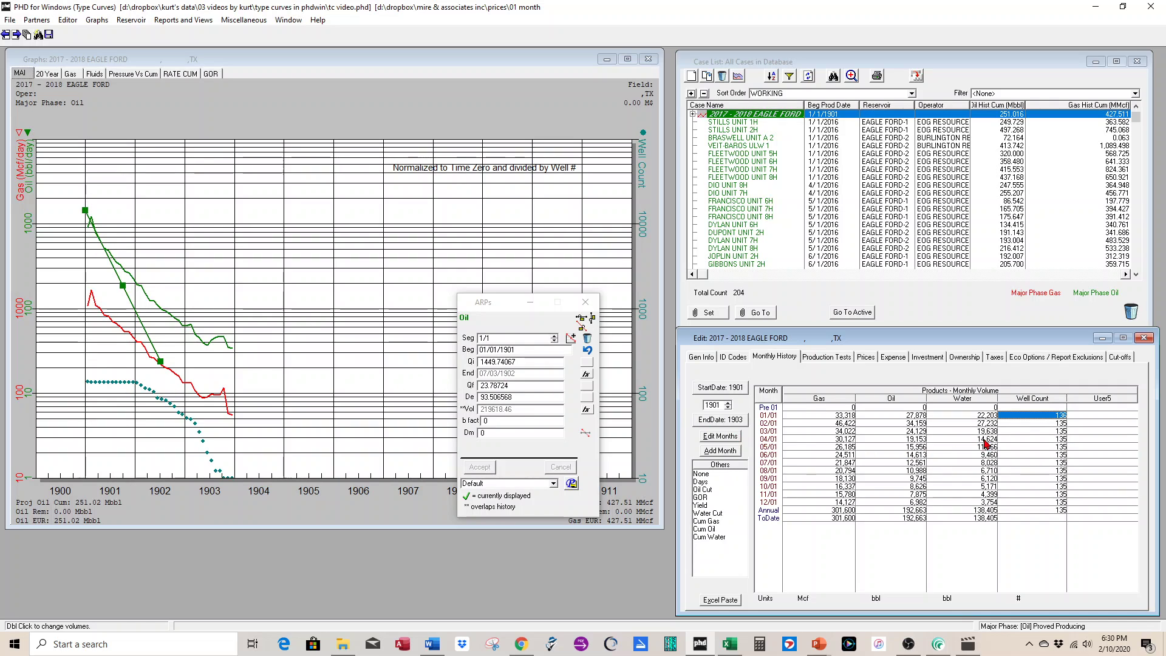
pyautogui.click(728, 403)
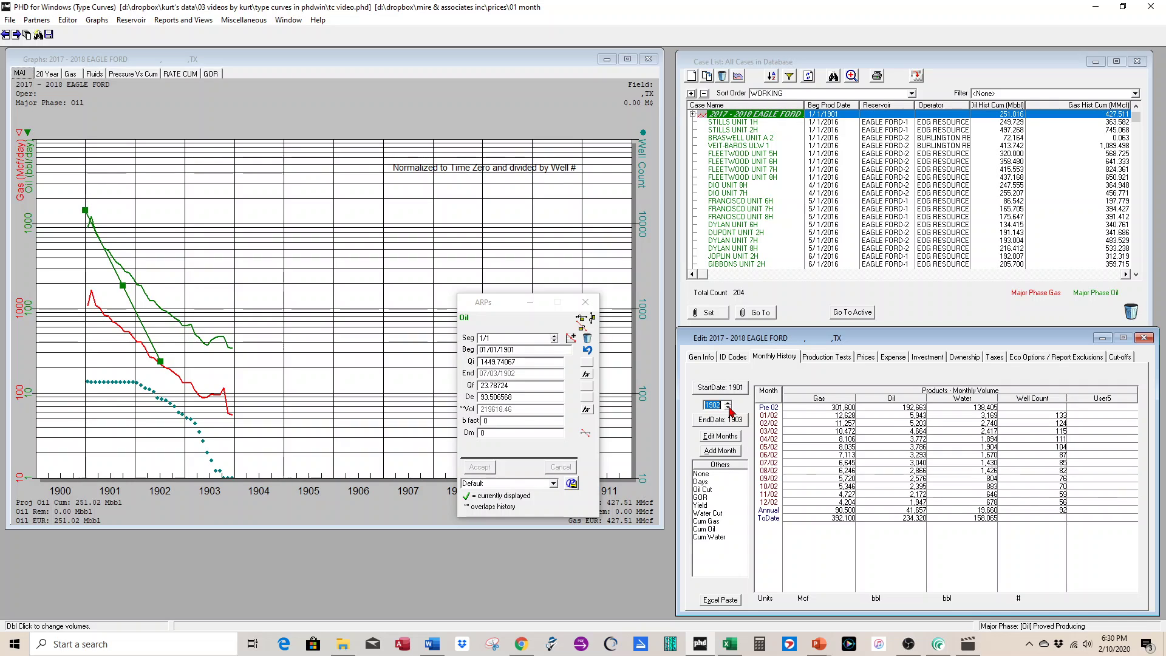
pyautogui.click(1053, 490)
pyautogui.click(784, 487)
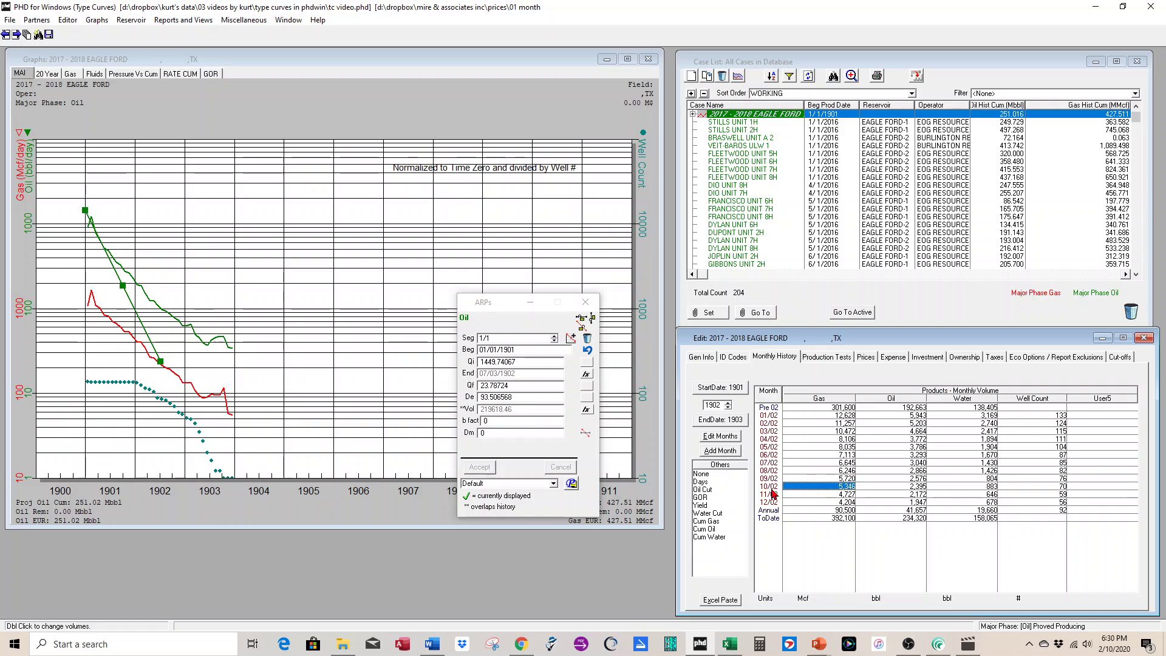
pyautogui.click(768, 488)
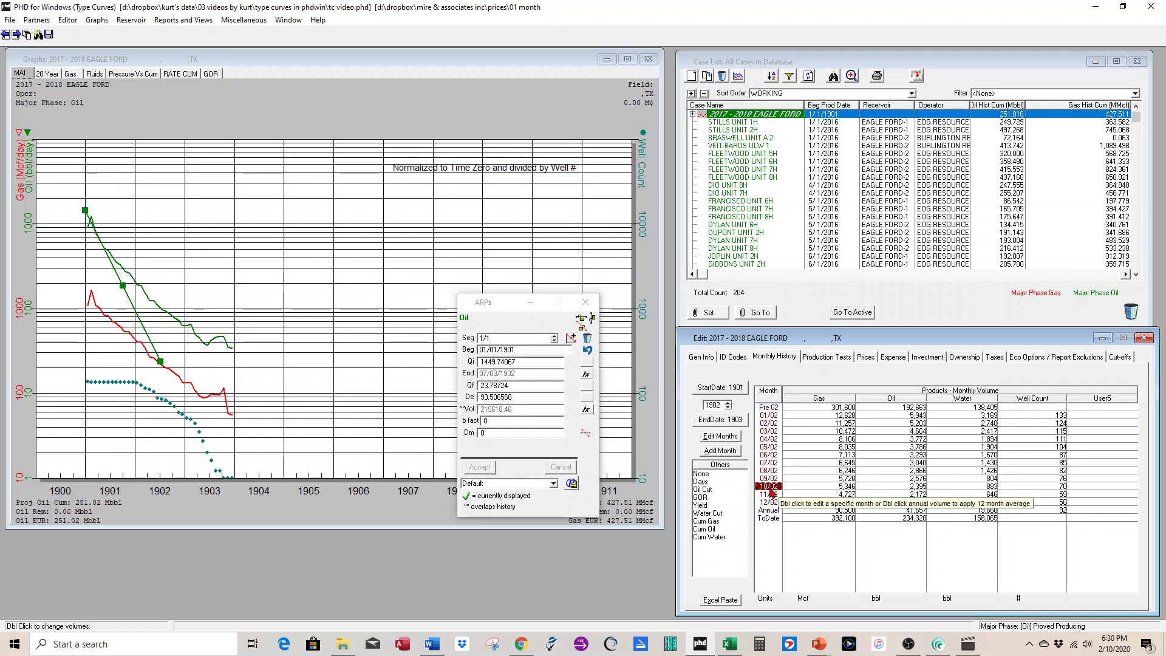
# Step: Change the case's ending production date to 10/31/1902 and accept erasing the history after it
pyautogui.click(730, 420)
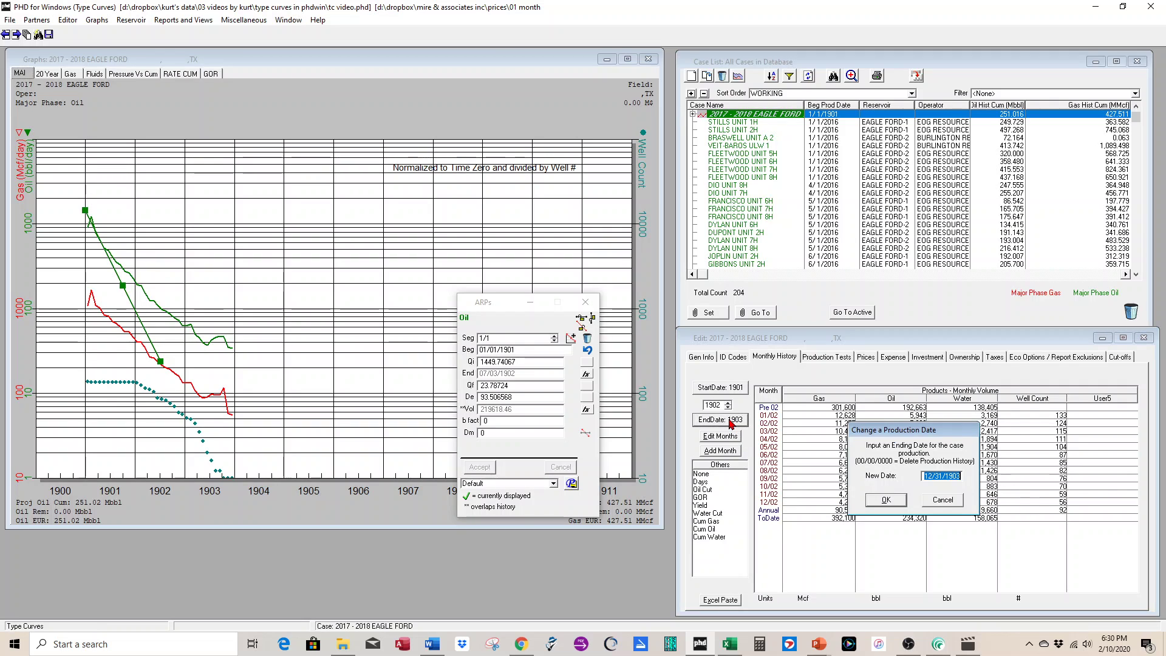
pyautogui.write('10/31/')
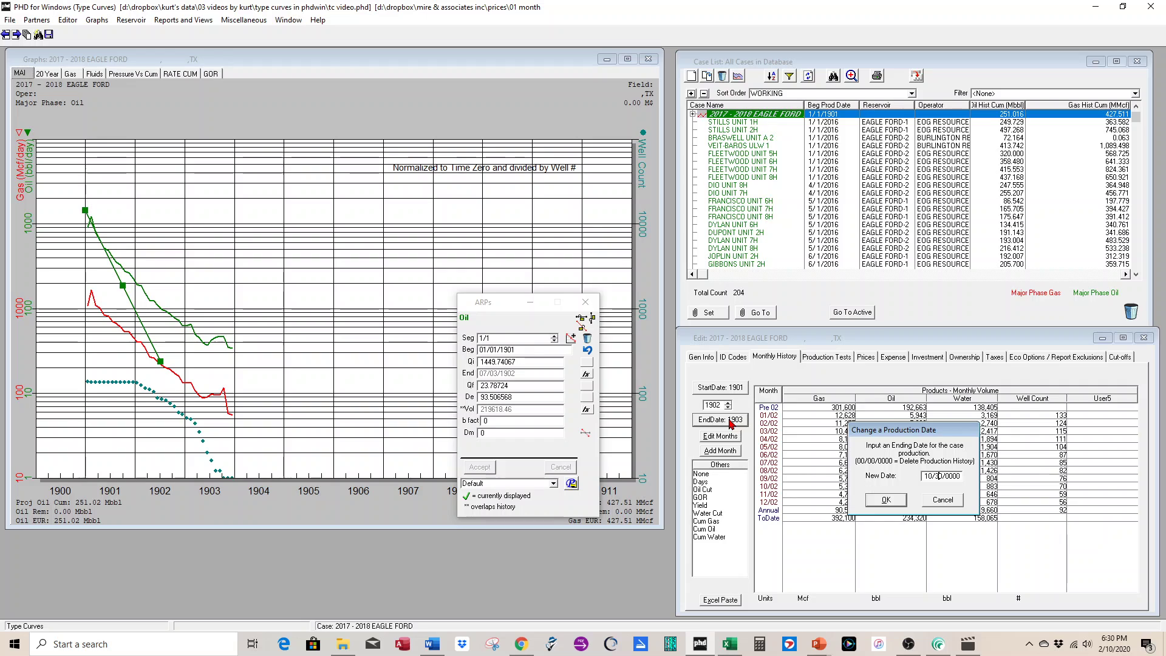
pyautogui.write('1902')
pyautogui.click(887, 501)
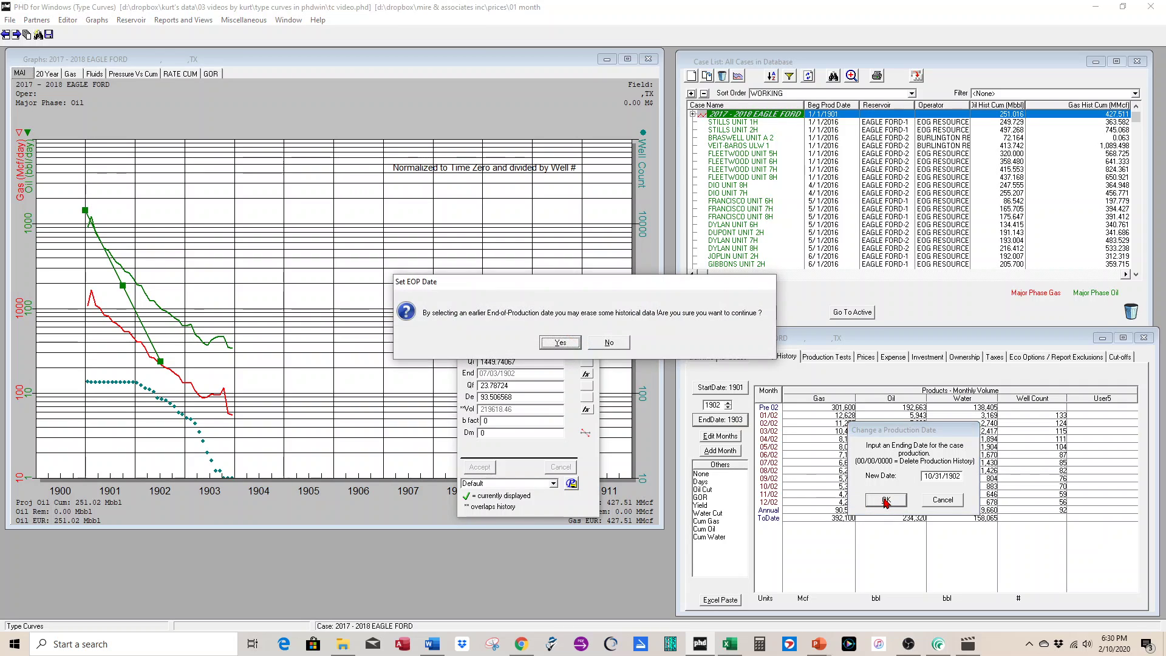
pyautogui.click(560, 344)
pyautogui.press('Return')
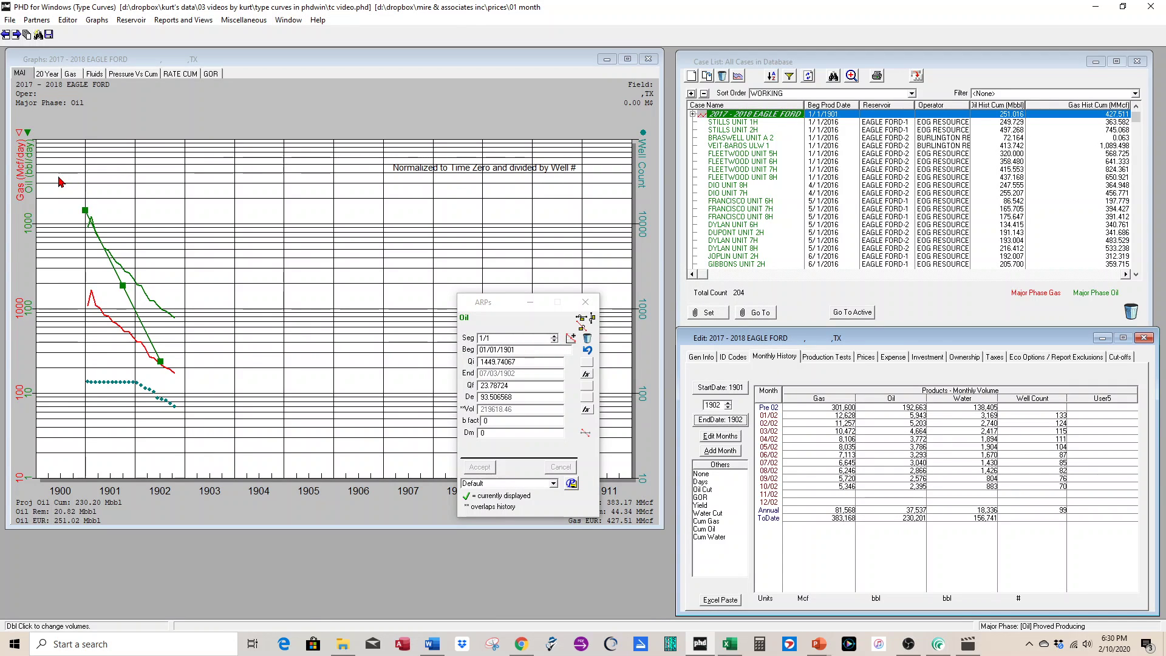
# Step: Refit the oil segment to start at about 1,370 bbl/day on 01/24/1901 and end near 15 bbl/day on 07/30/1902
pyautogui.moveTo(58, 176); pyautogui.dragTo(275, 467)
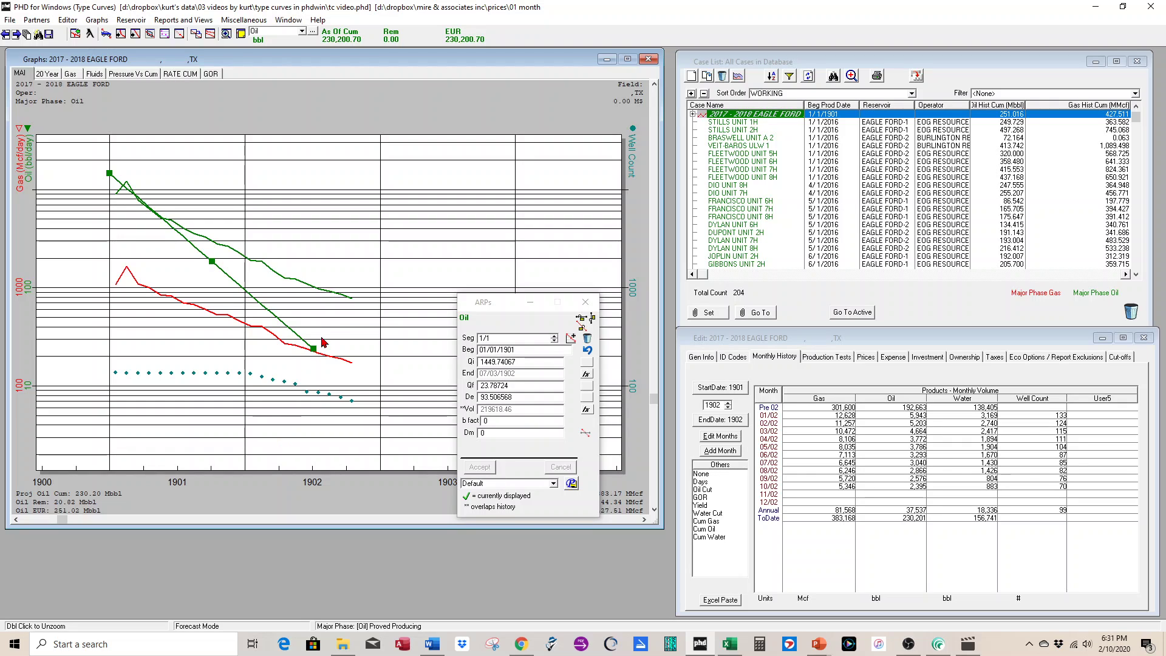
pyautogui.doubleClick(384, 320)
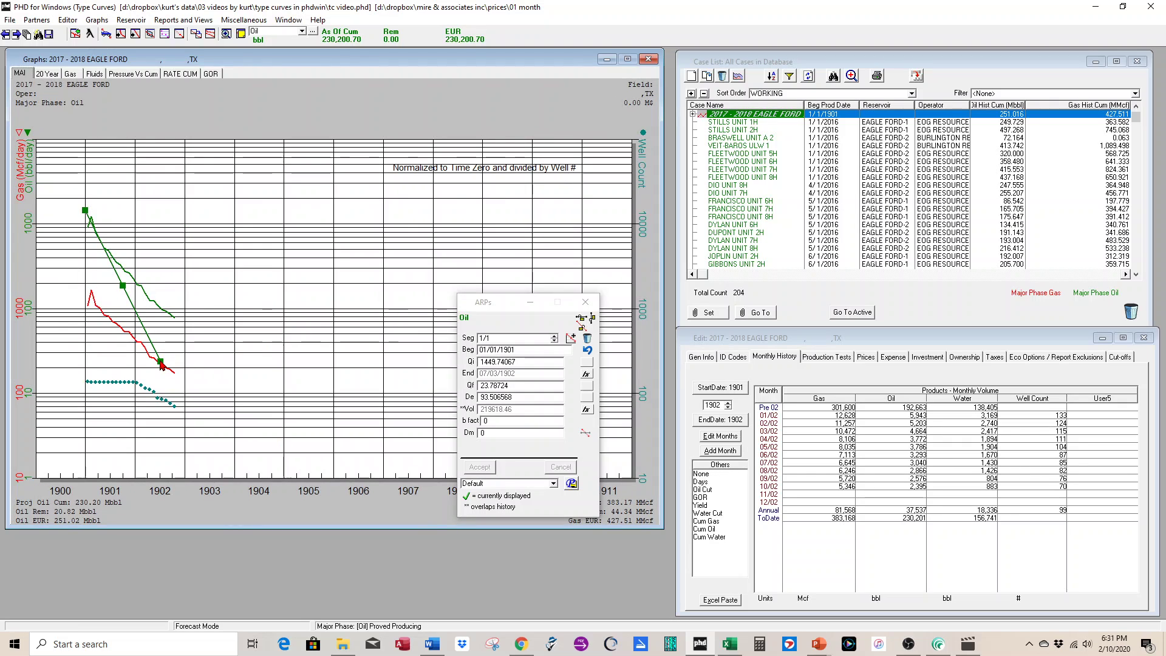
pyautogui.moveTo(160, 361)
pyautogui.mouseDown()
pyautogui.moveTo(176, 368)
pyautogui.moveTo(147, 376)
pyautogui.moveTo(164, 378)
pyautogui.mouseUp()
pyautogui.moveTo(59, 183); pyautogui.dragTo(209, 306)
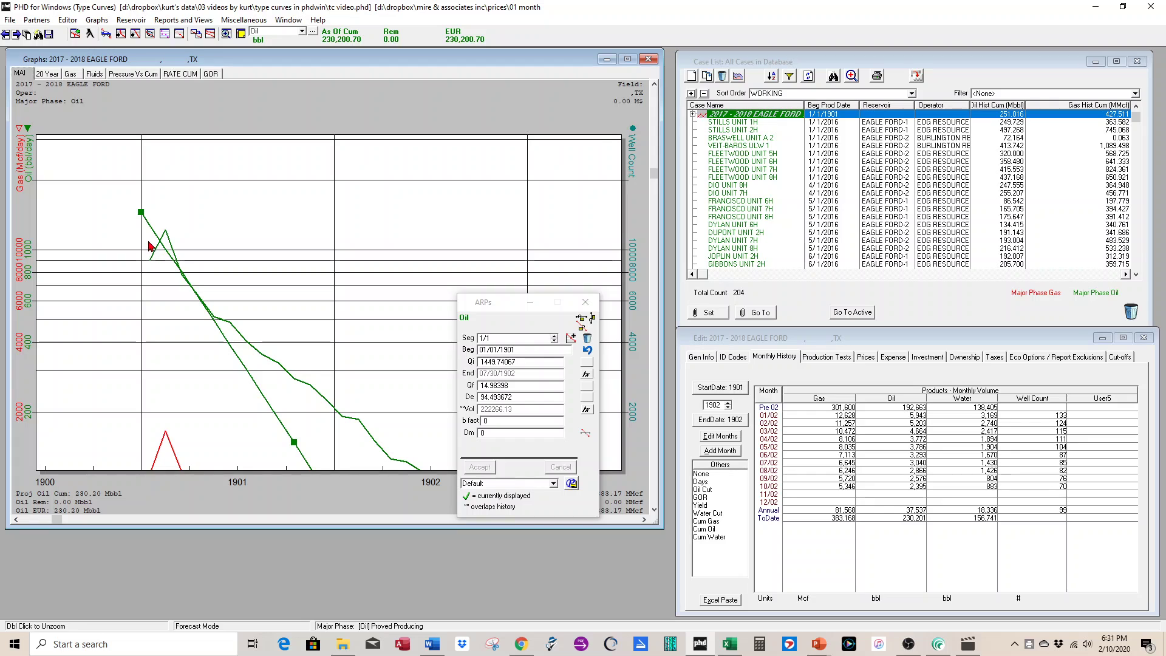
pyautogui.moveTo(142, 216); pyautogui.dragTo(154, 218)
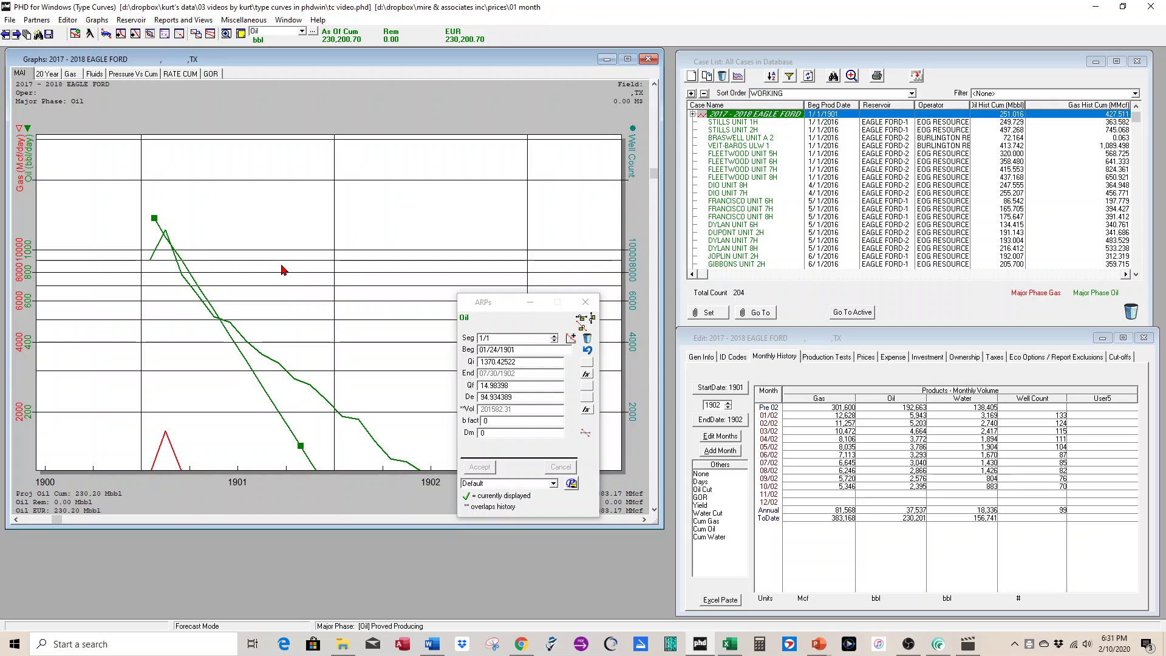
# Step: Set the oil segment's b factor to 0.55
pyautogui.click(507, 422)
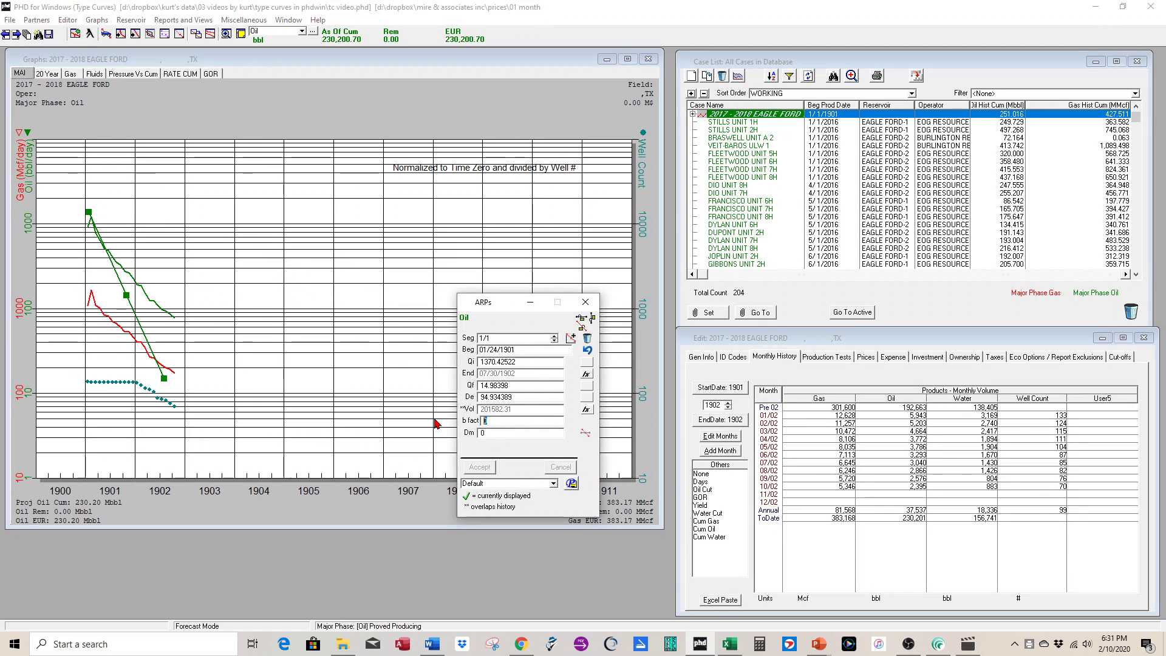
pyautogui.press('BackSpace')
pyautogui.write('.55')
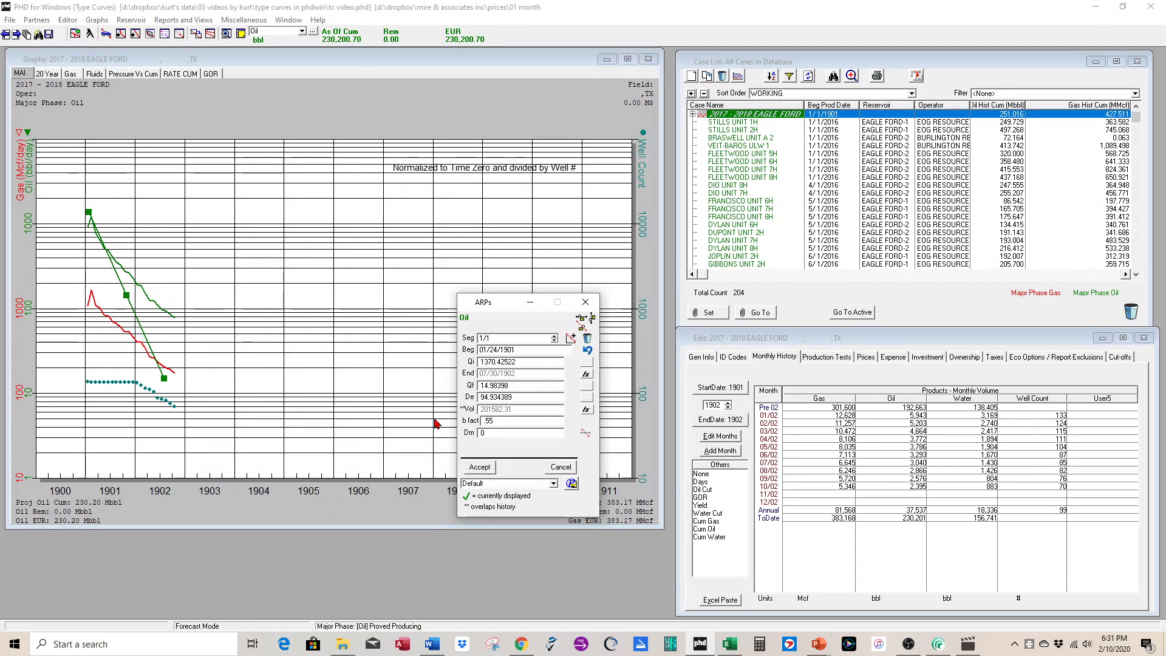
pyautogui.press('Return')
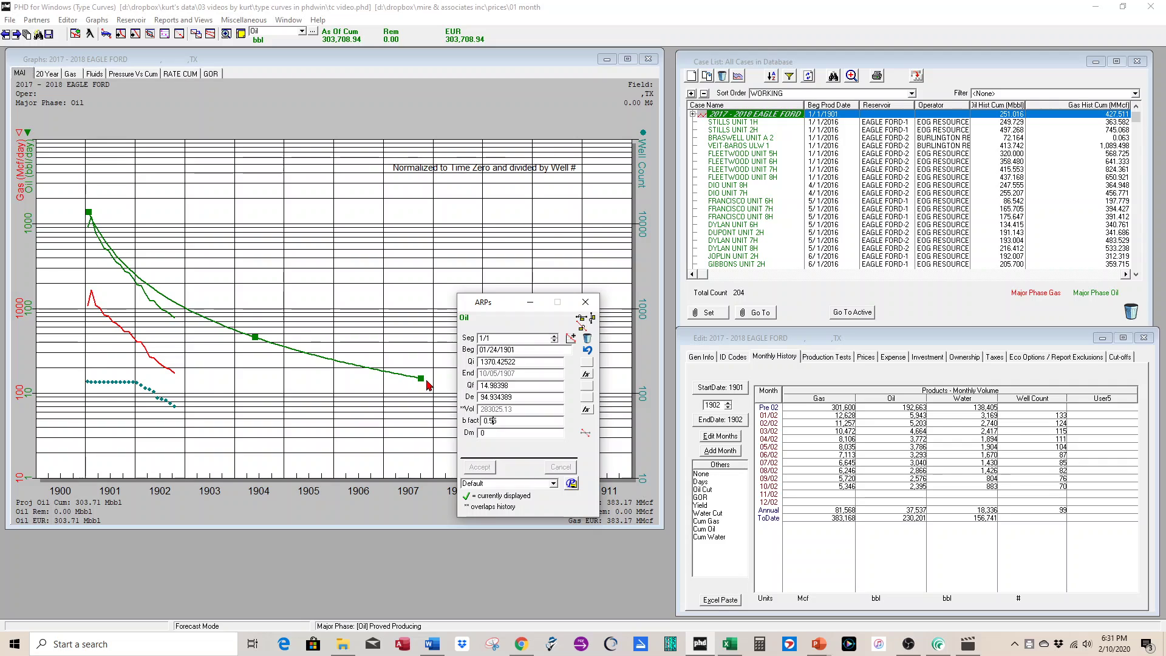
# Step: Adjust the oil curve's start to about 1,339 bbl/day on 01/23/1901 and its end to about 11.3 bbl/day on 01/04/1908
pyautogui.moveTo(423, 380)
pyautogui.mouseDown()
pyautogui.moveTo(408, 396)
pyautogui.moveTo(429, 391)
pyautogui.mouseUp()
pyautogui.moveTo(67, 195); pyautogui.dragTo(136, 261)
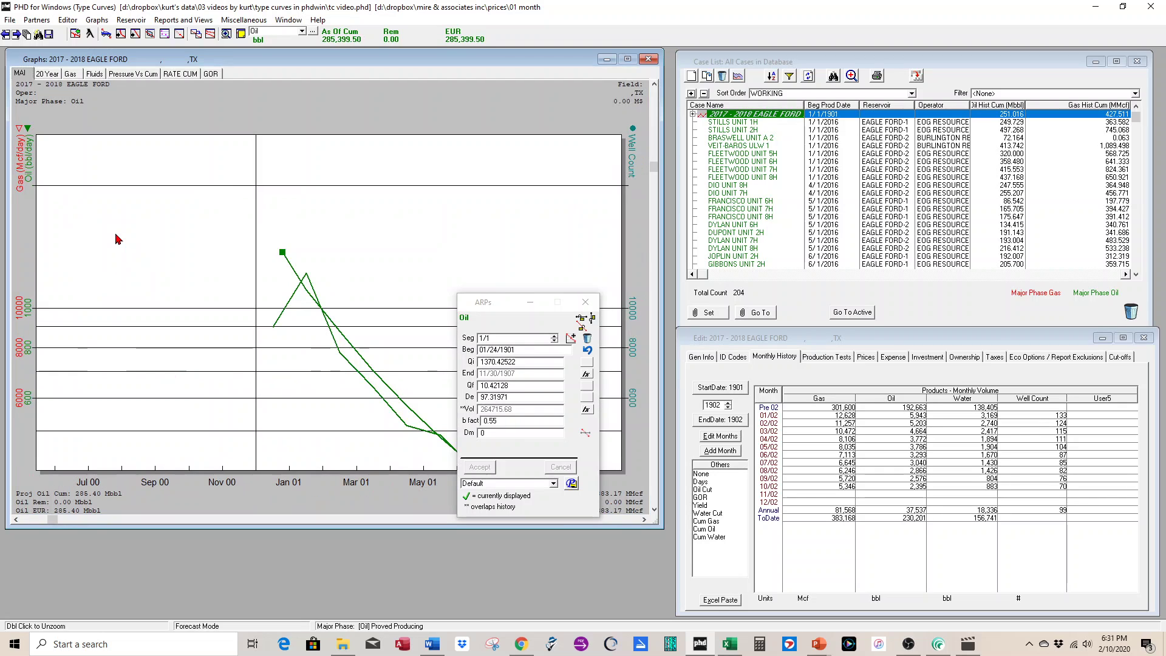
pyautogui.moveTo(281, 253); pyautogui.dragTo(282, 256)
pyautogui.rightClick(368, 268)
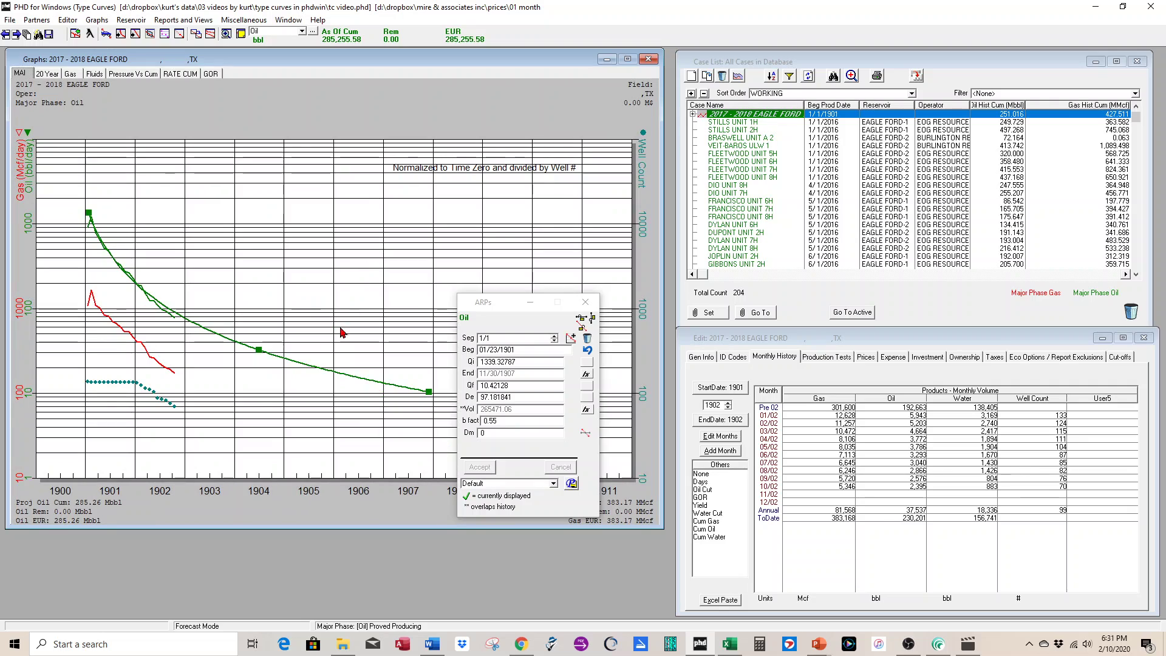
pyautogui.moveTo(428, 391); pyautogui.dragTo(433, 388)
# Step: Set the oil segment's b factor to 0.5 and move its end to about 9.9 bbl/day on 03/01/1907
pyautogui.click(529, 421)
pyautogui.moveTo(529, 421); pyautogui.dragTo(392, 396)
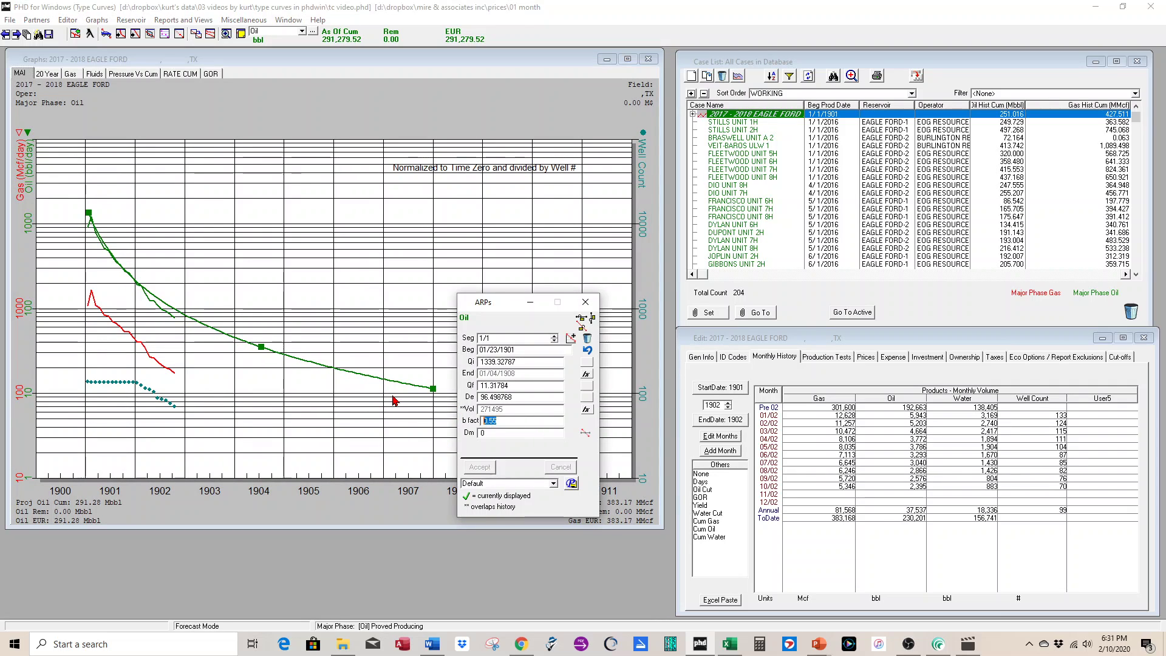
pyautogui.write('.5')
pyautogui.press('Return')
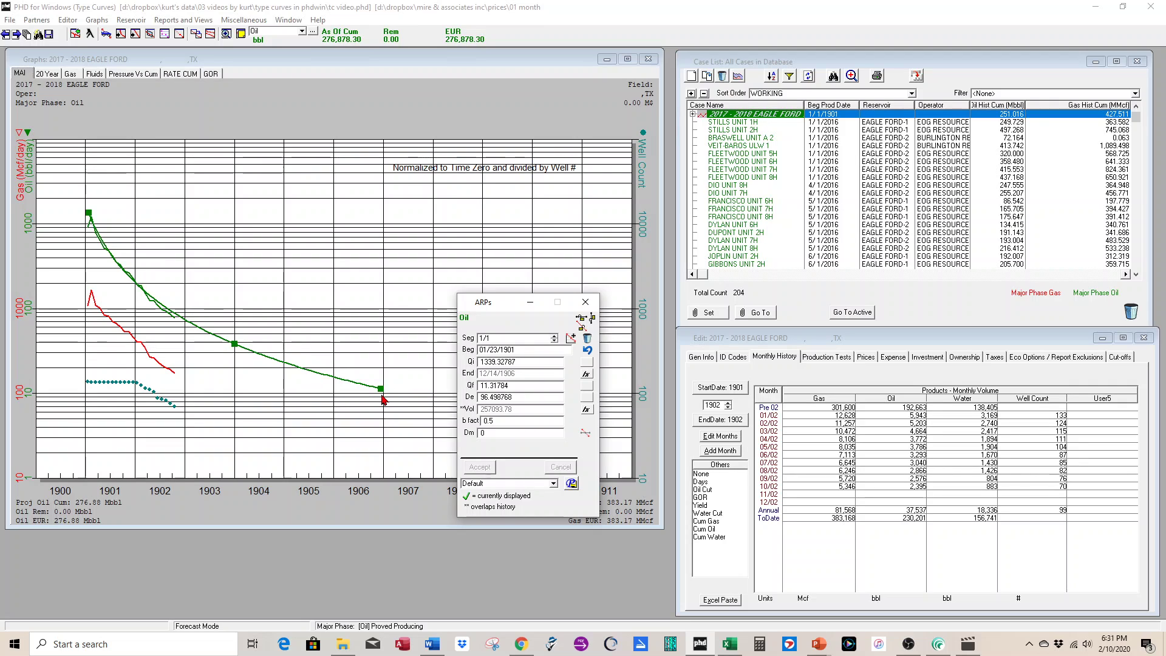
pyautogui.moveTo(382, 389); pyautogui.dragTo(391, 393)
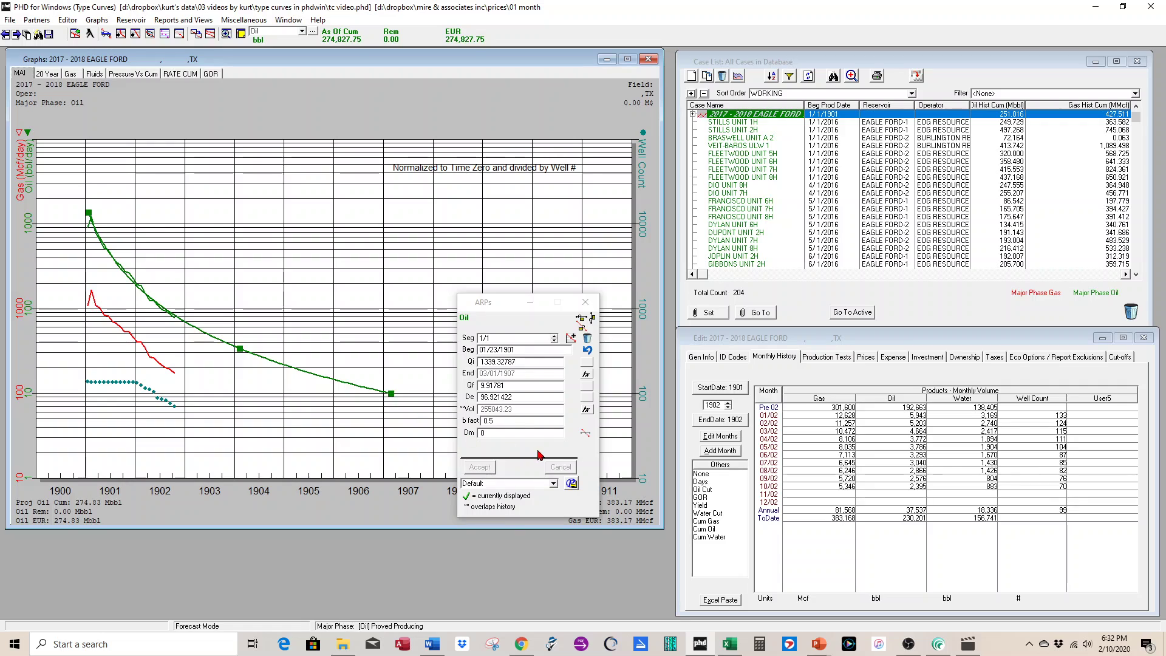
# Step: Set the oil segment's minimum decline Dm to 7 and its final rate Qf to 2 bbl/day
pyautogui.click(481, 433)
pyautogui.write('7')
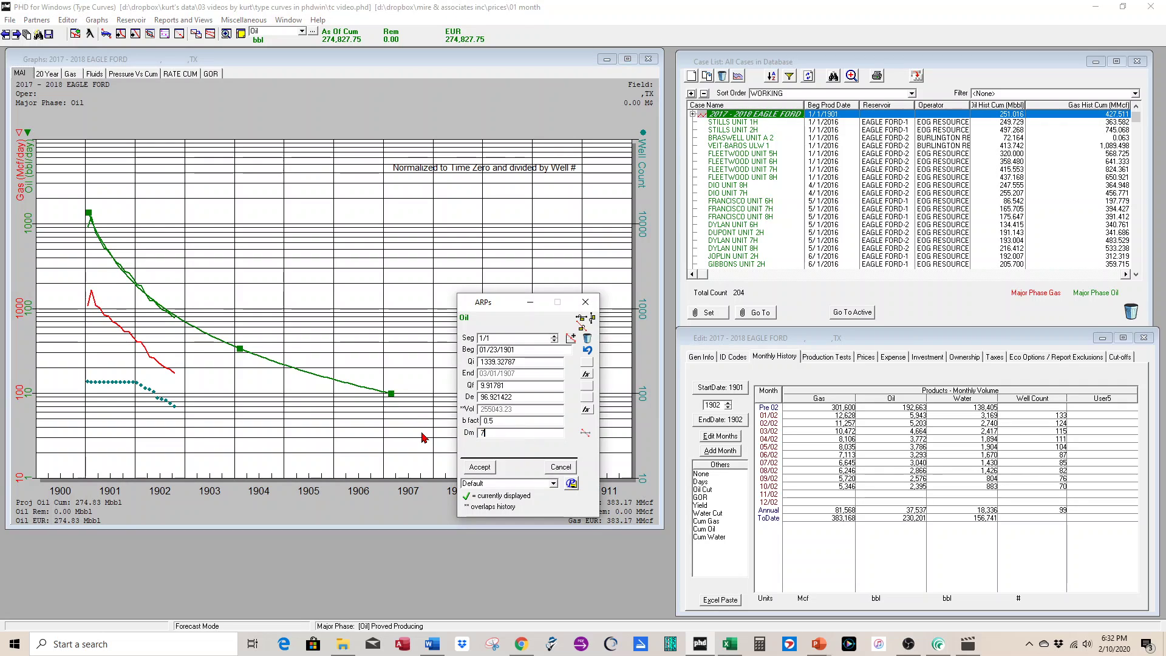
pyautogui.click(479, 467)
pyautogui.click(520, 387)
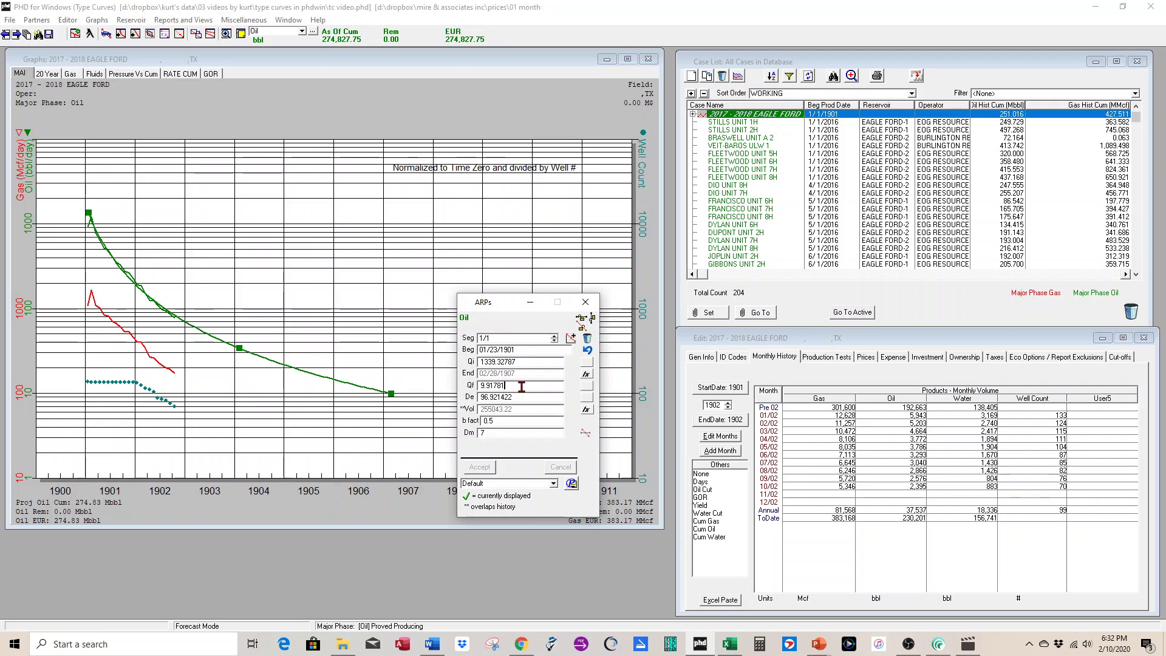
pyautogui.doubleClick(520, 386)
pyautogui.write('2')
pyautogui.press('Return')
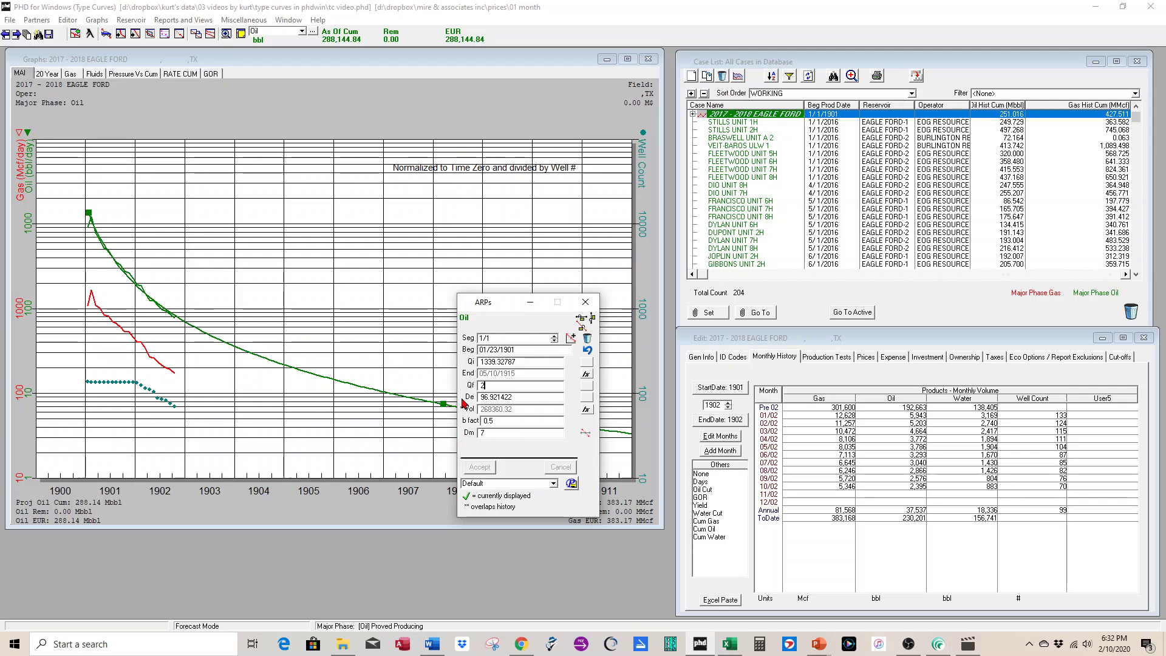
# Step: Add a gas ARPs segment and move its start to about 1,486 Mcf/day on 01/15/1901
pyautogui.moveTo(507, 300); pyautogui.dragTo(553, 248)
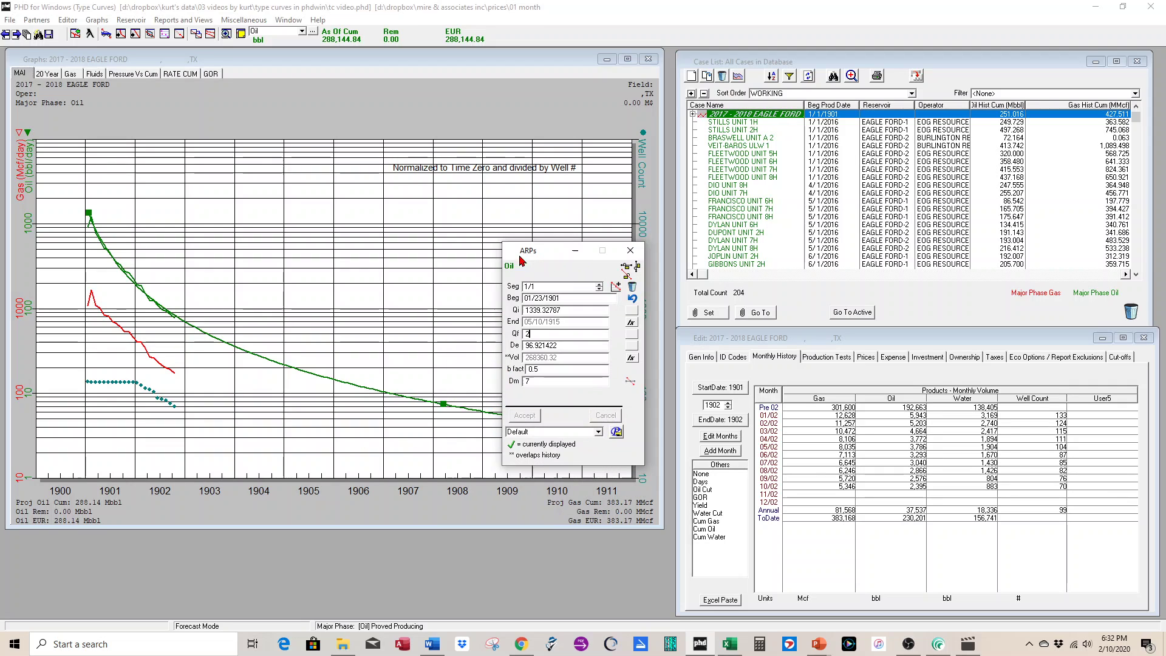
pyautogui.click(21, 313)
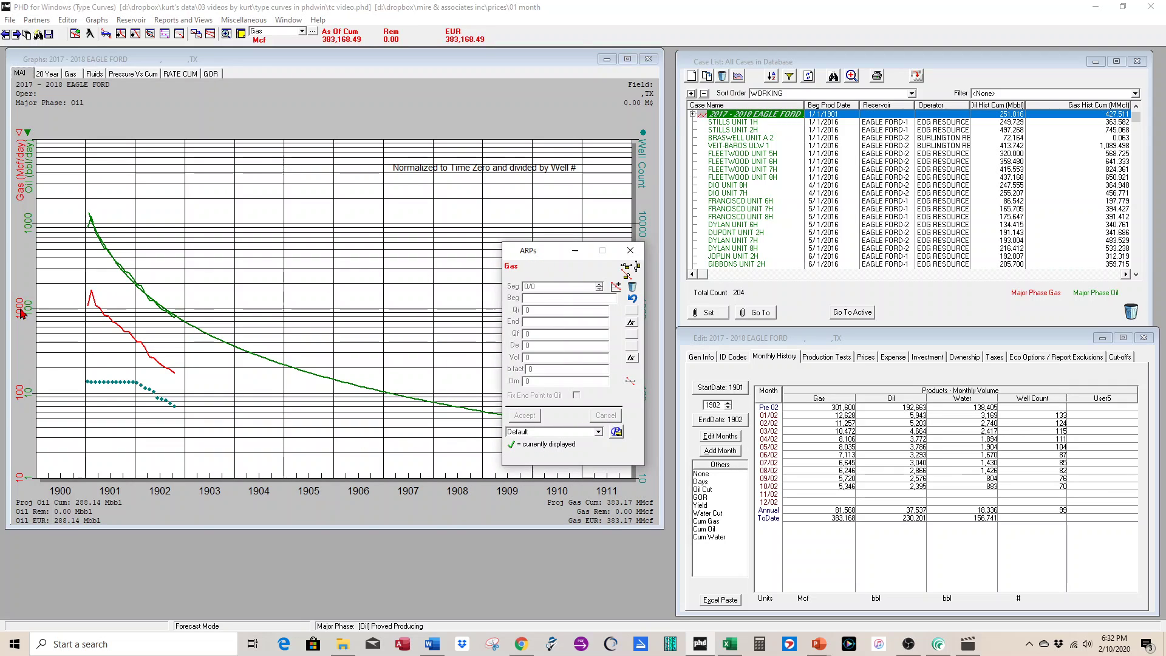
pyautogui.click(615, 287)
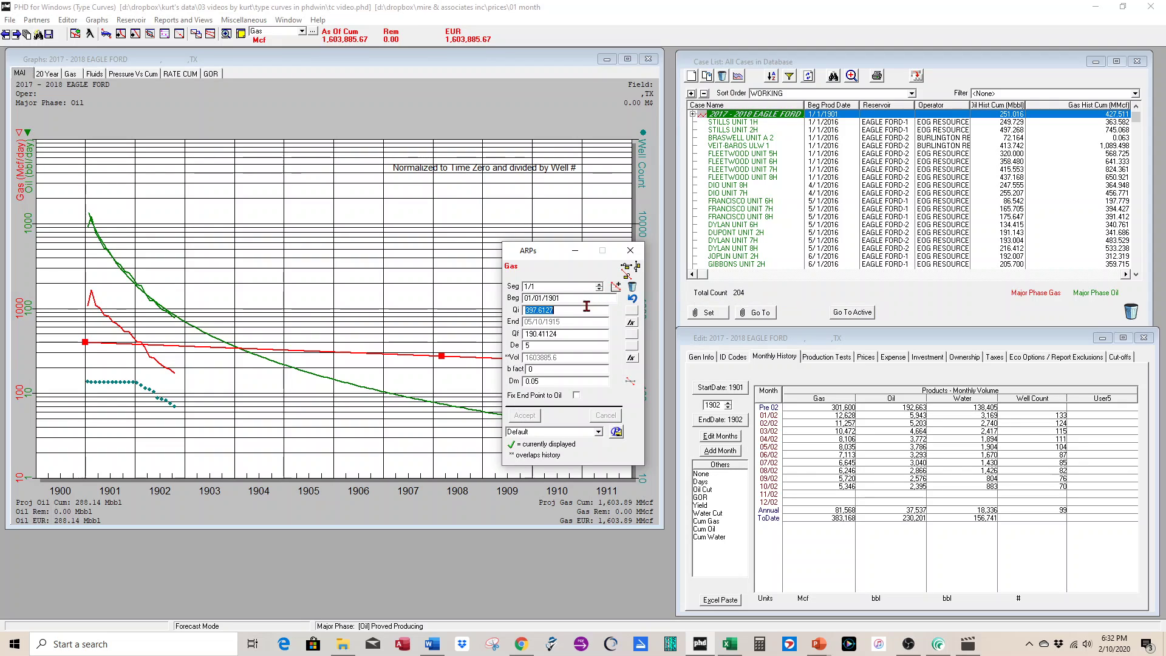
pyautogui.moveTo(85, 343); pyautogui.dragTo(88, 294)
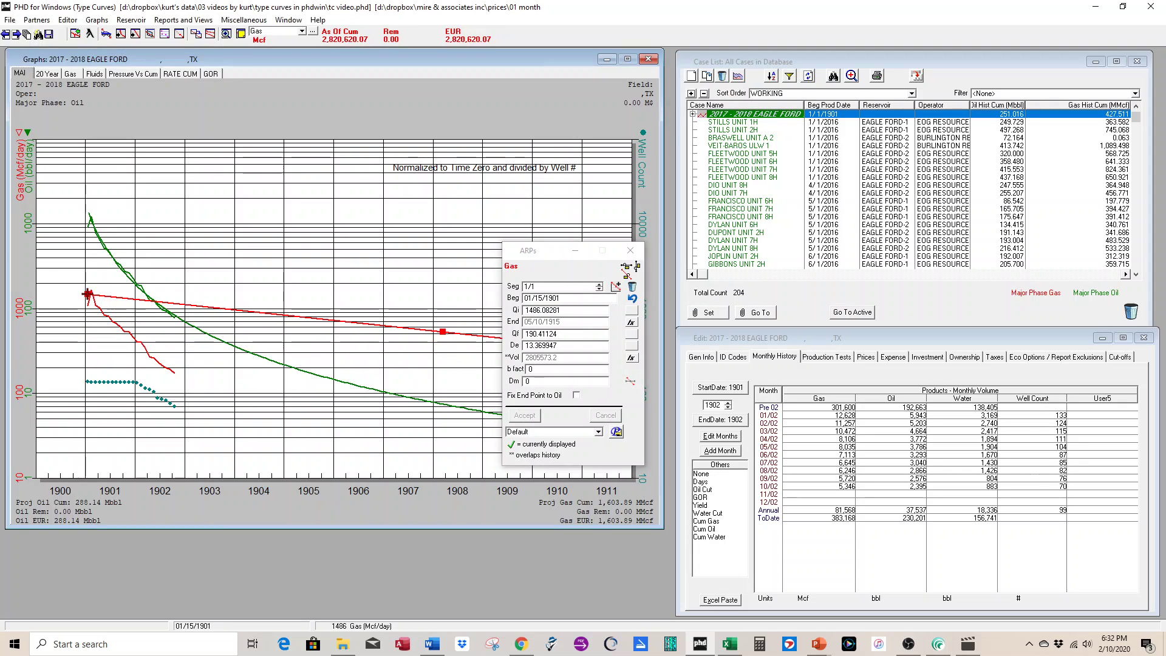
# Step: Change the gas segment's final rate and move its end to about 40 Mcf/day on 03/09/1903
pyautogui.click(579, 336)
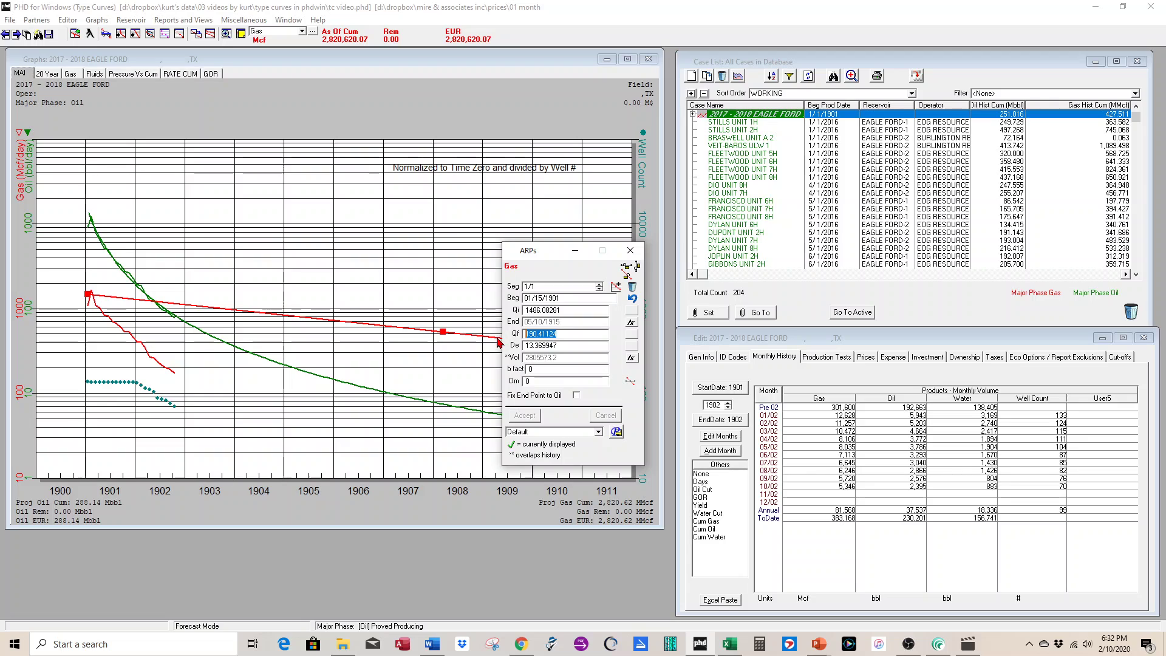
pyautogui.write('1000')
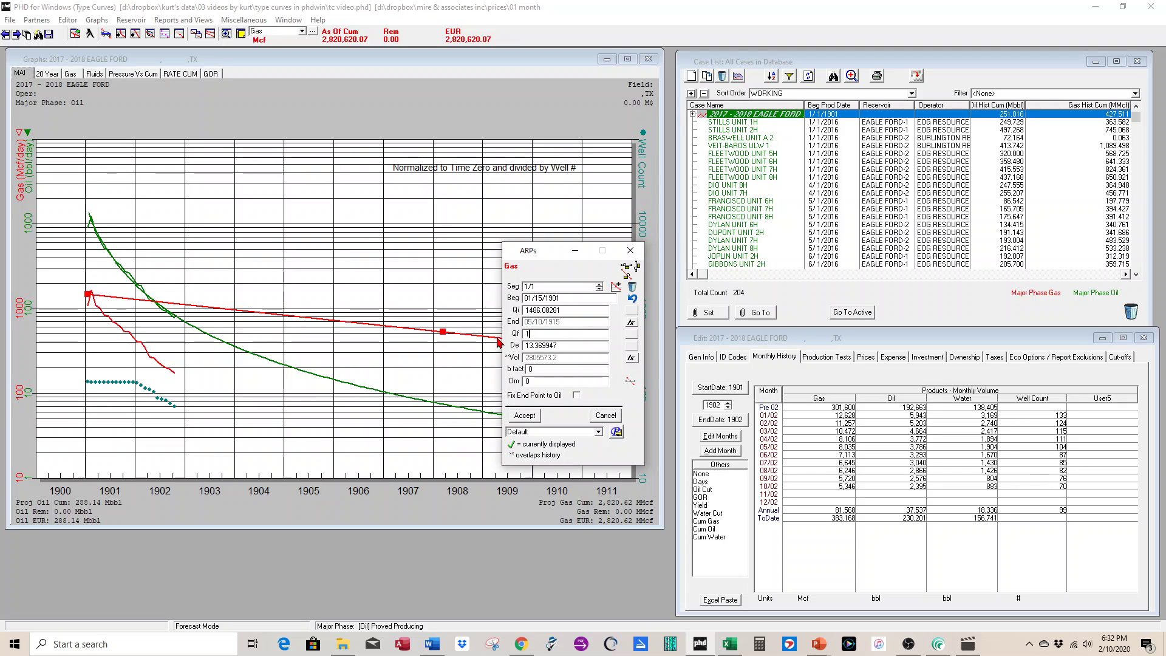
pyautogui.click(525, 414)
pyautogui.moveTo(228, 313); pyautogui.dragTo(194, 427)
# Step: Move the gas segment's start to about 1,763 Mcf/day on 01/27/1901 and its end to about 22.8 Mcf/day in September 1902
pyautogui.moveTo(59, 266); pyautogui.dragTo(134, 333)
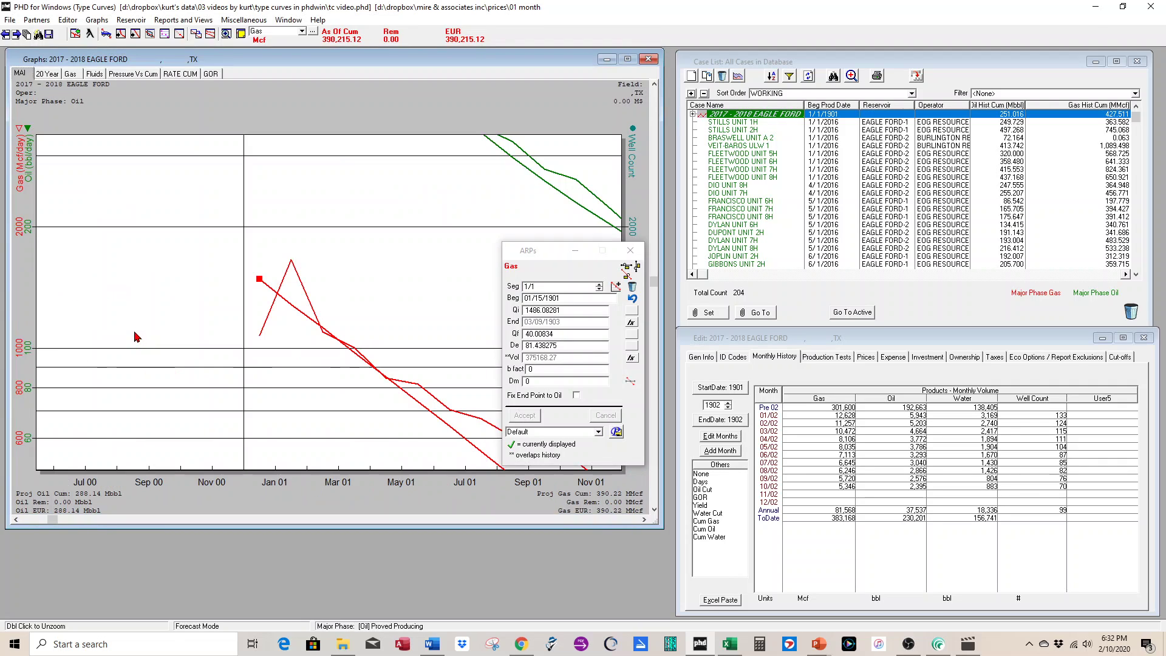
pyautogui.moveTo(260, 279); pyautogui.dragTo(268, 246)
pyautogui.doubleClick(401, 359)
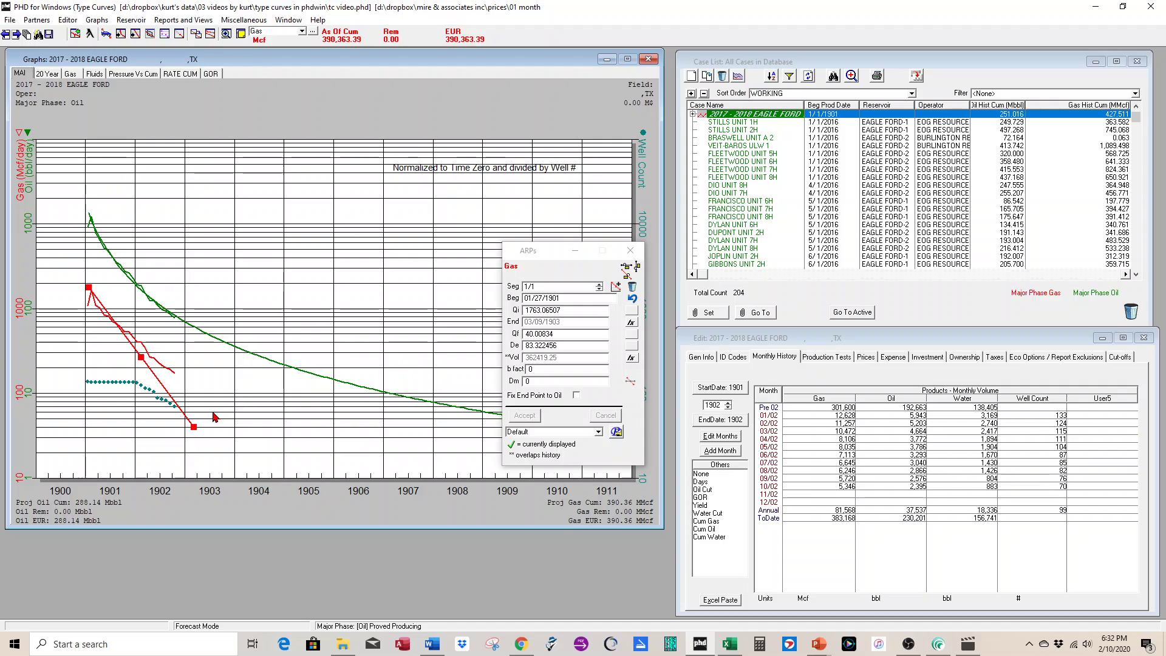
pyautogui.moveTo(193, 427); pyautogui.dragTo(169, 447)
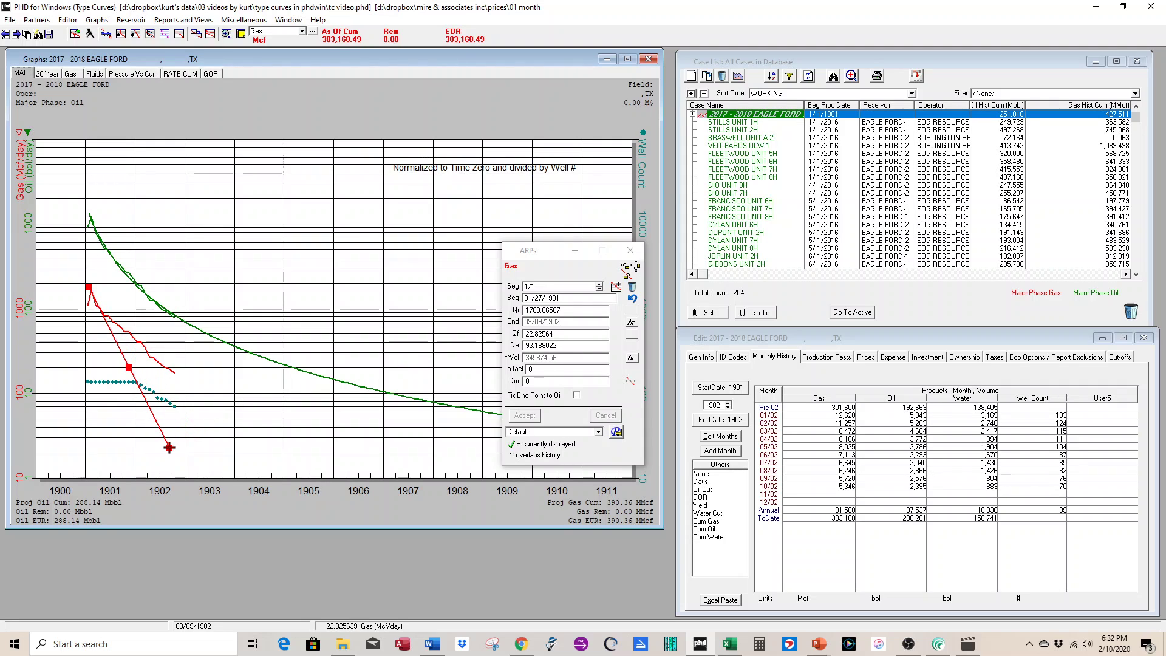
# Step: Set the gas segment's b factor to 0.65 and its final rate Qf to 100 Mcf/day
pyautogui.click(561, 372)
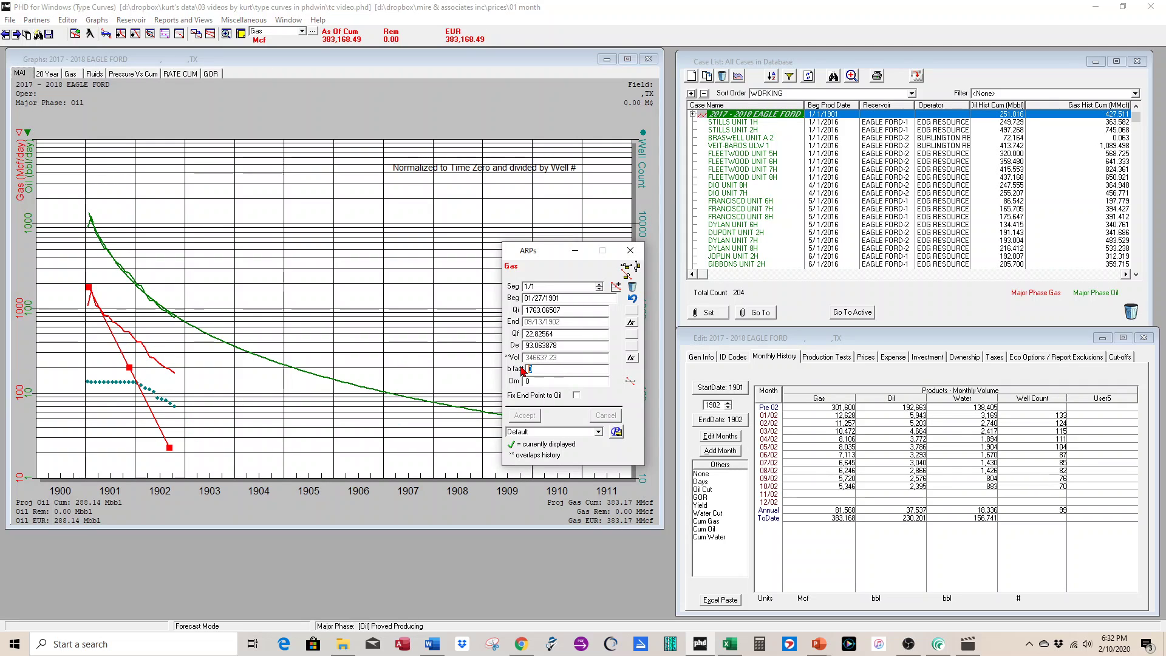
pyautogui.write('0.65')
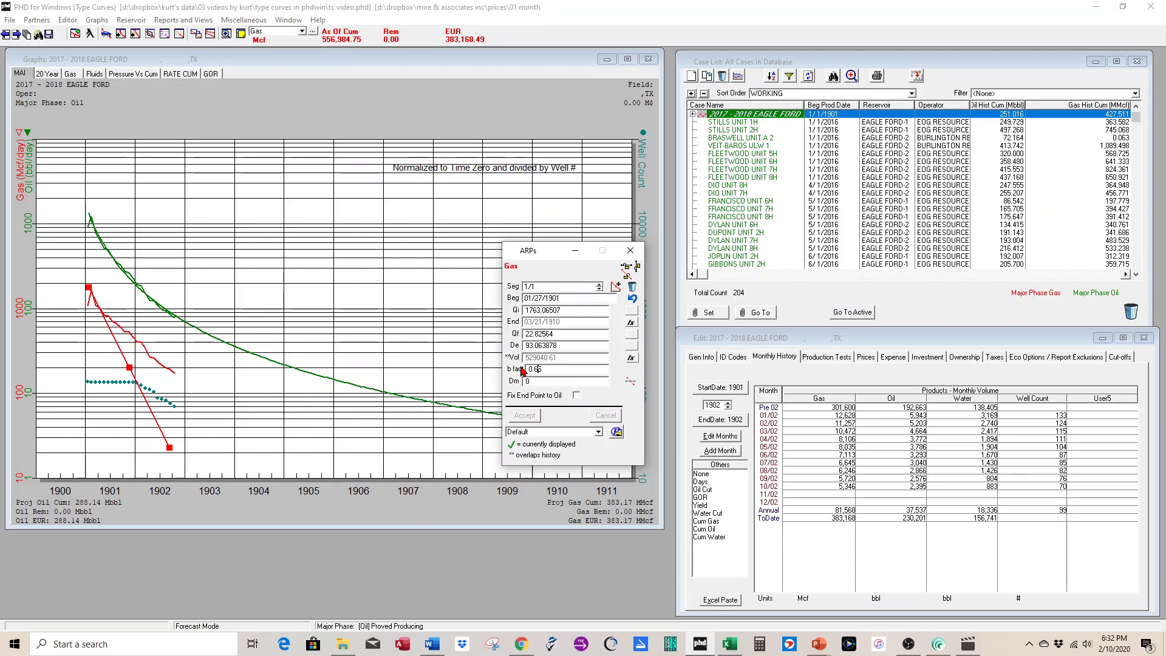
pyautogui.press('Return')
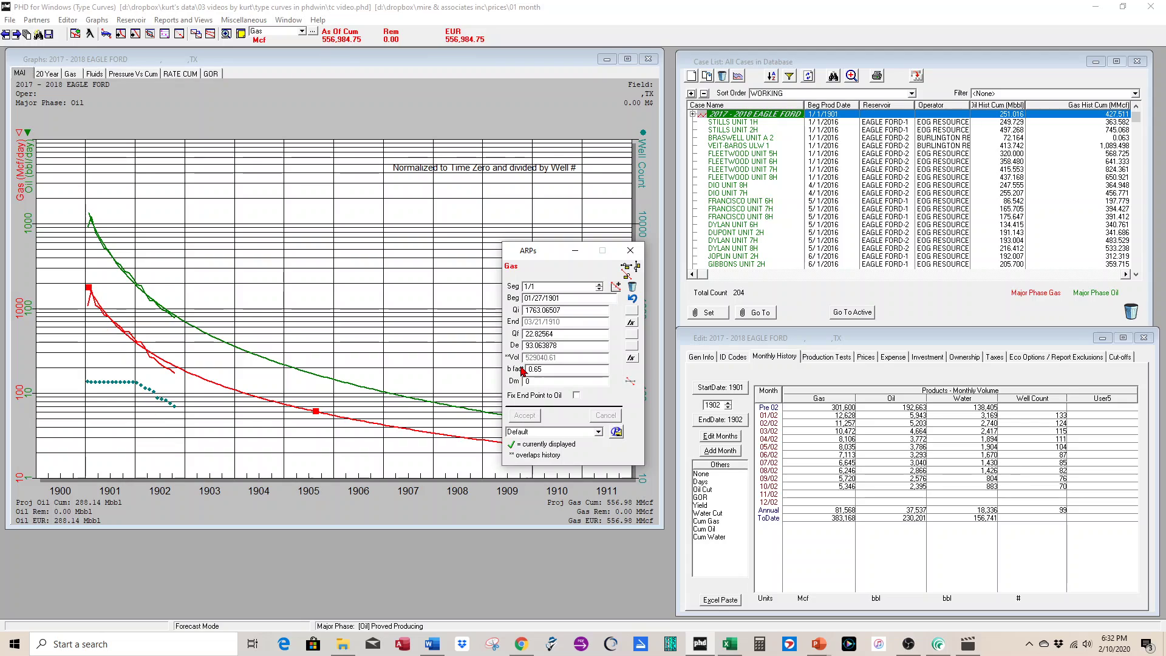
pyautogui.click(573, 334)
pyautogui.write('100')
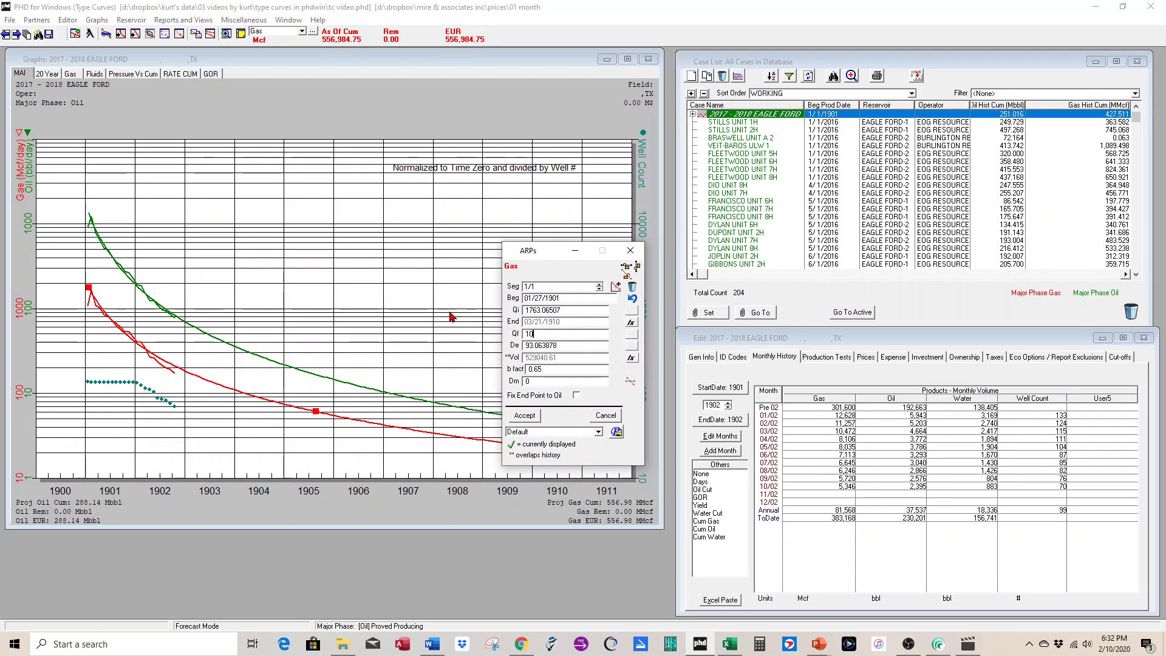
pyautogui.press('Return')
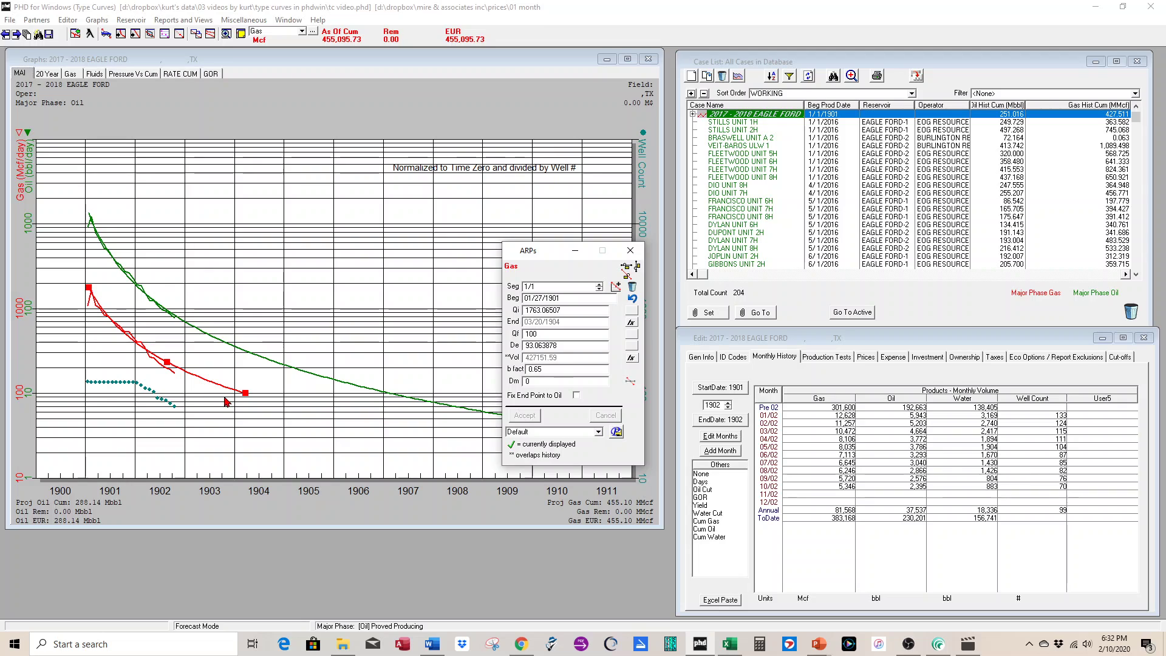
# Step: Move the gas segment's end to about 73.7 Mcf/day on 05/17/1904 and its start to about 1,746 Mcf/day on 01/29/1901
pyautogui.moveTo(248, 396)
pyautogui.mouseDown()
pyautogui.moveTo(263, 395)
pyautogui.moveTo(256, 406)
pyautogui.mouseUp()
pyautogui.moveTo(55, 260); pyautogui.dragTo(153, 365)
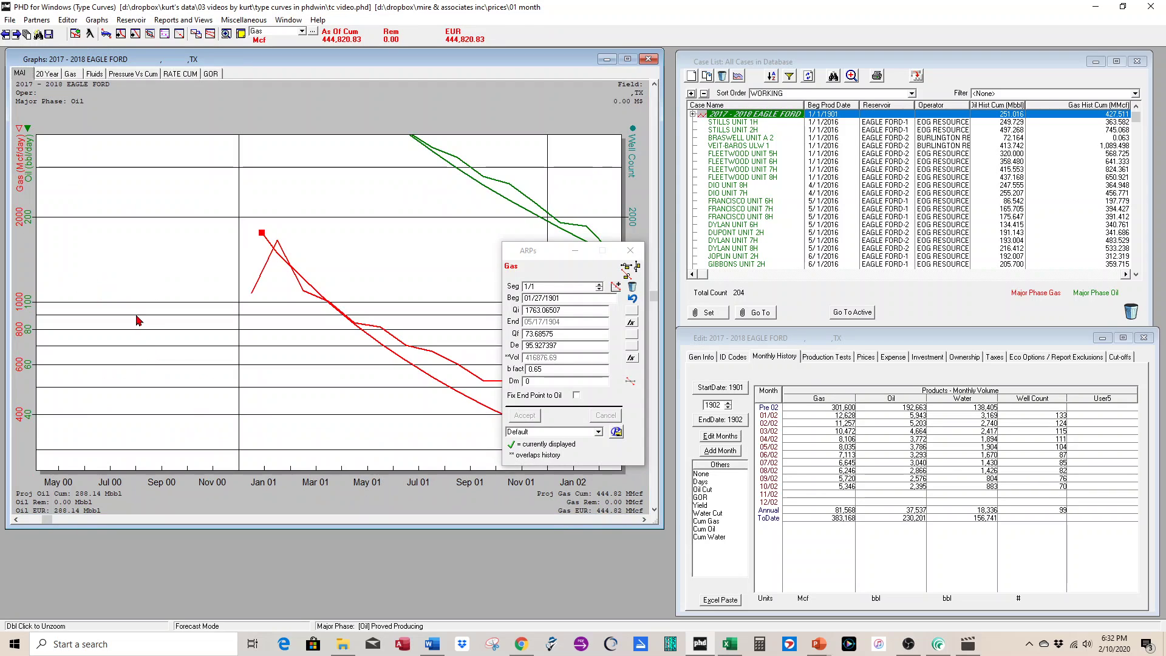
pyautogui.moveTo(261, 233); pyautogui.dragTo(264, 234)
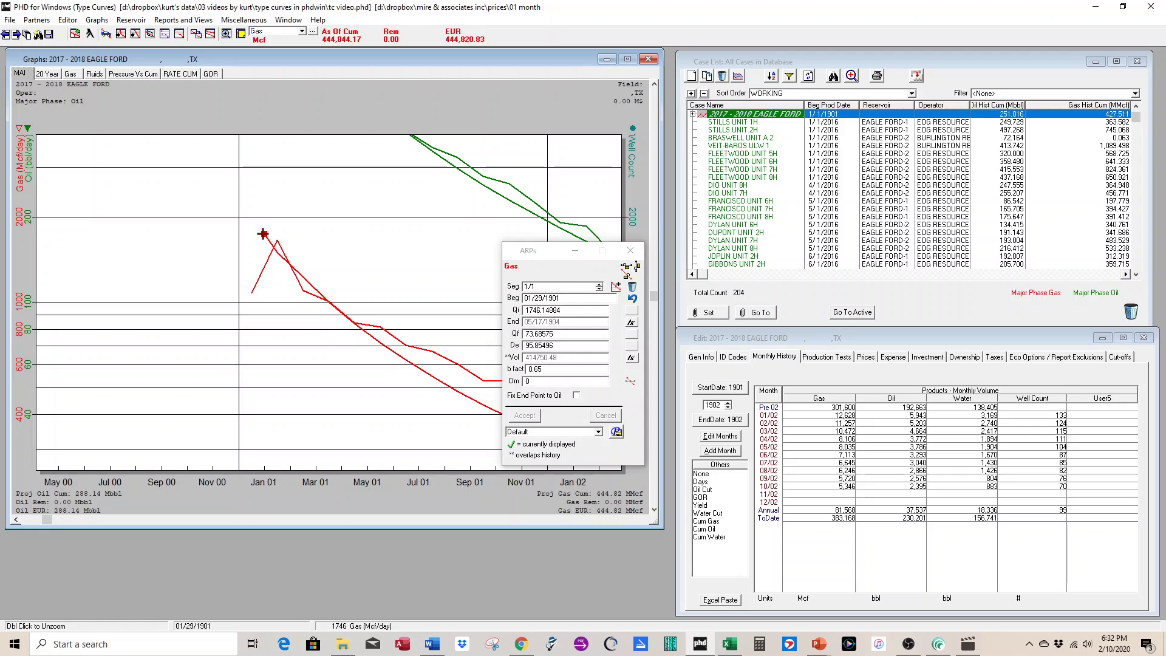
pyautogui.doubleClick(357, 274)
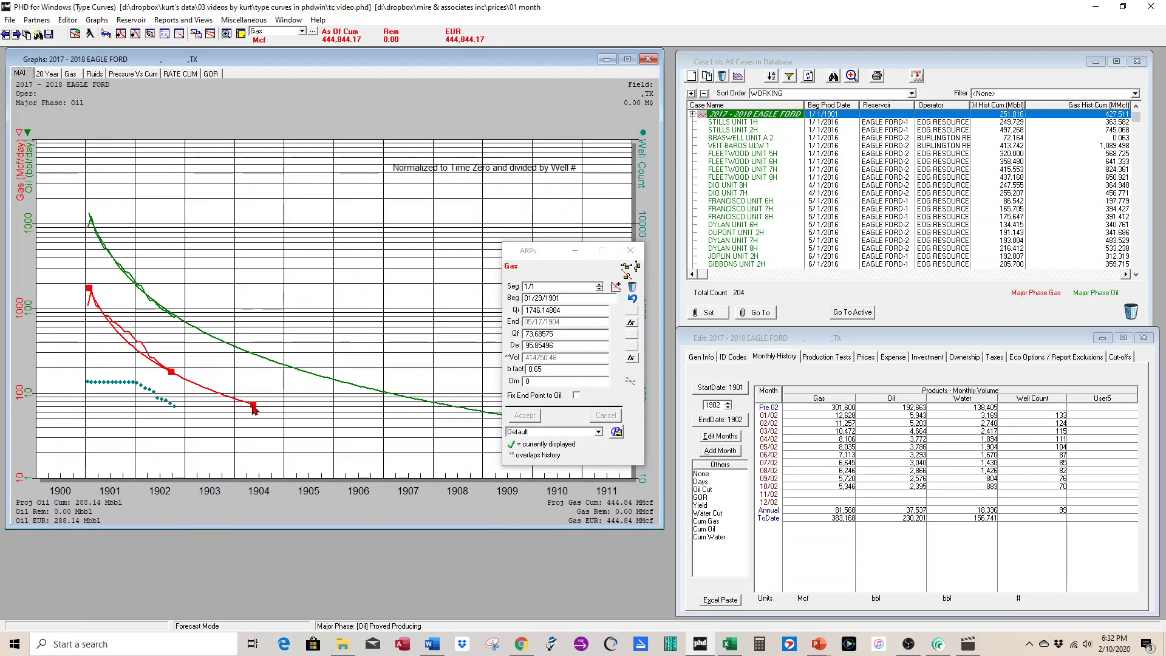
# Step: Set the gas segment's b factor to 0.6 and move its end to about 49.6 Mcf/day on 11/05/1905
pyautogui.moveTo(254, 408); pyautogui.dragTo(332, 416)
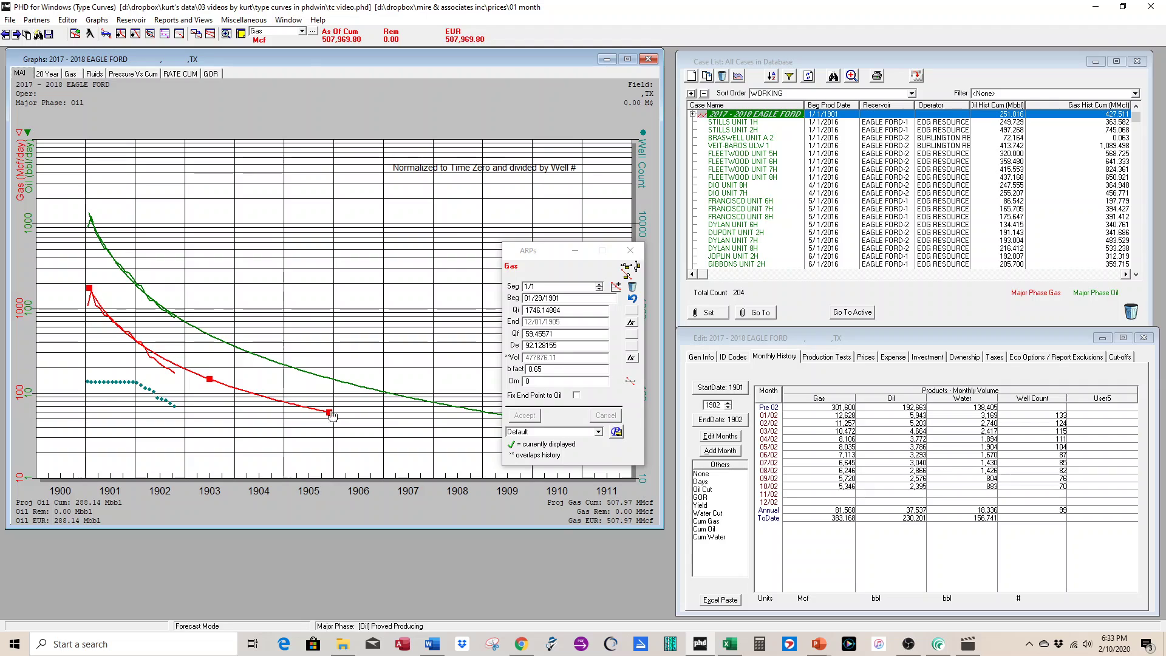
pyautogui.click(506, 367)
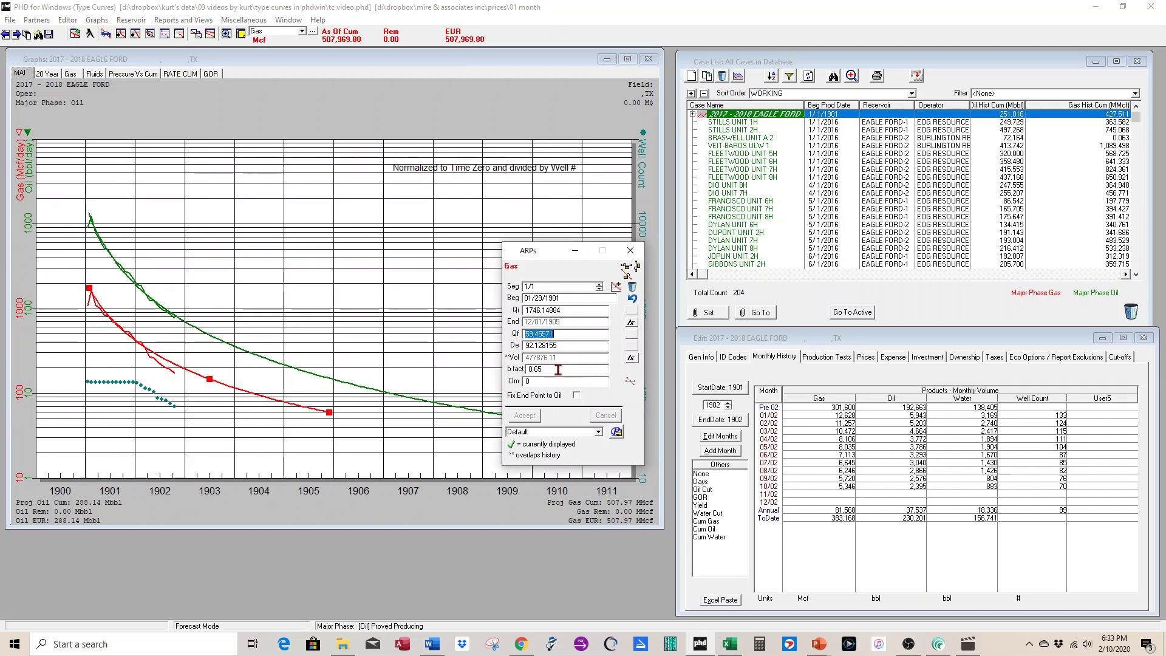
pyautogui.moveTo(559, 368); pyautogui.dragTo(502, 368)
pyautogui.write('.6')
pyautogui.press('Return')
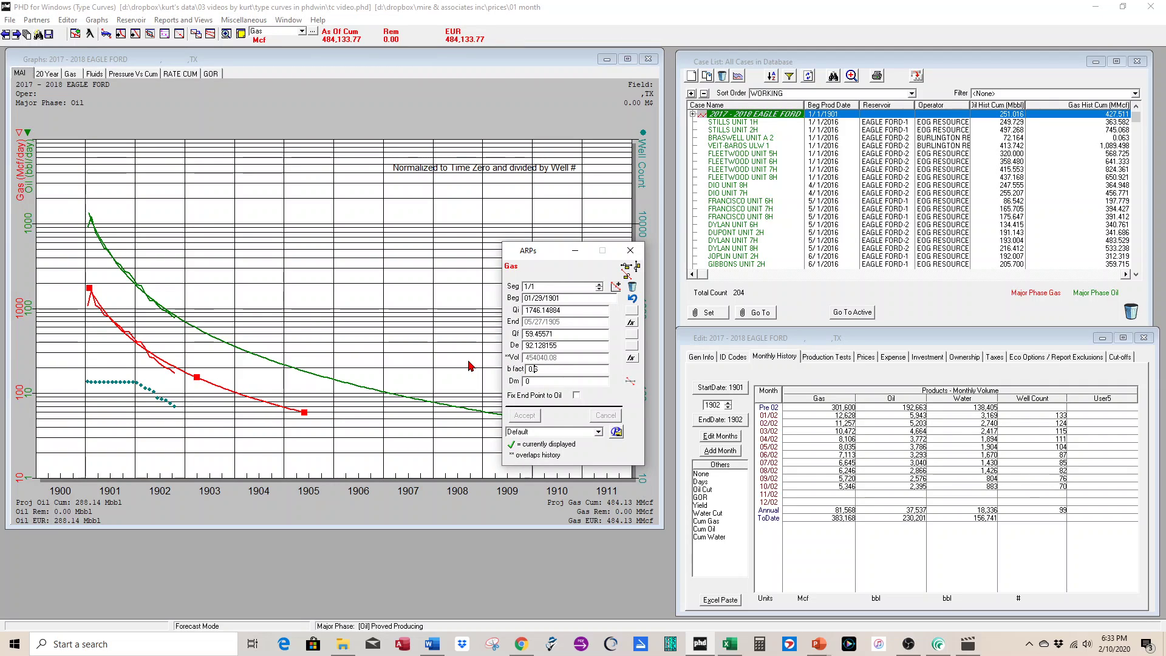
pyautogui.moveTo(304, 412); pyautogui.dragTo(326, 419)
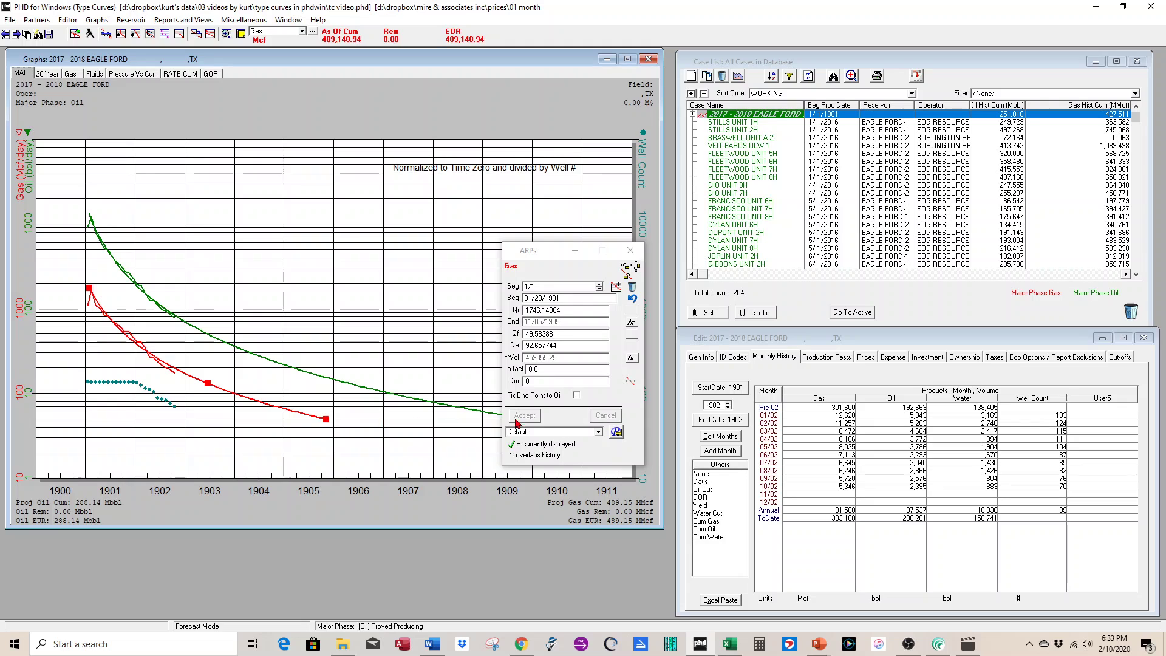
# Step: Set the gas segment's minimum decline Dm to 7 and fix its end point to oil
pyautogui.click(540, 380)
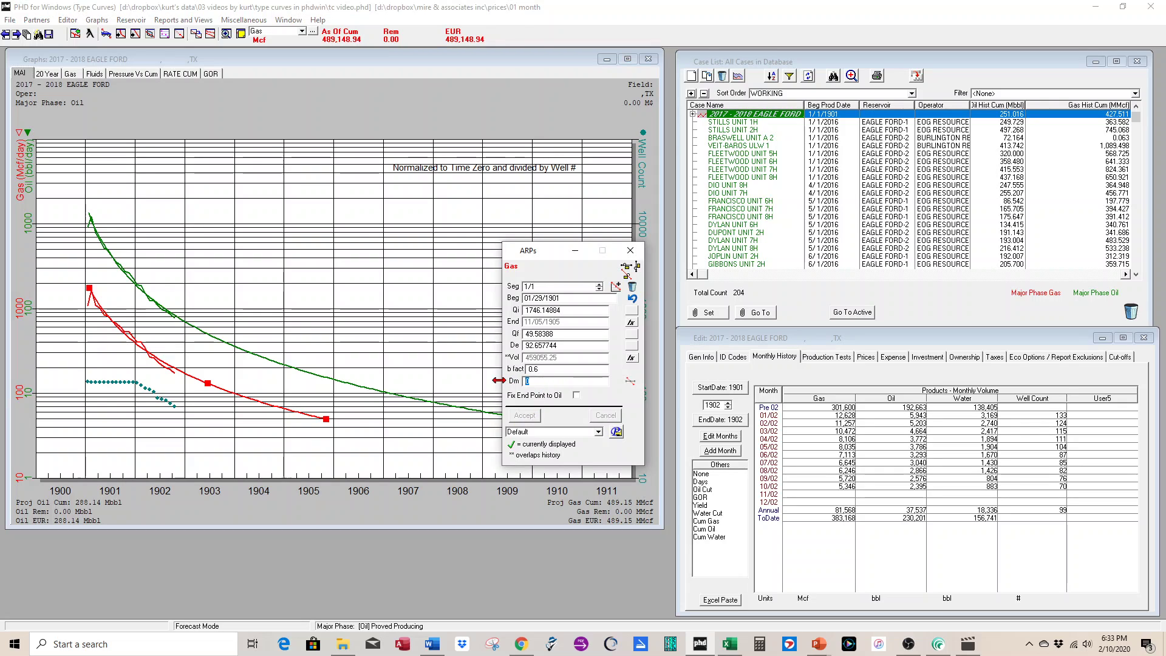
pyautogui.write('7')
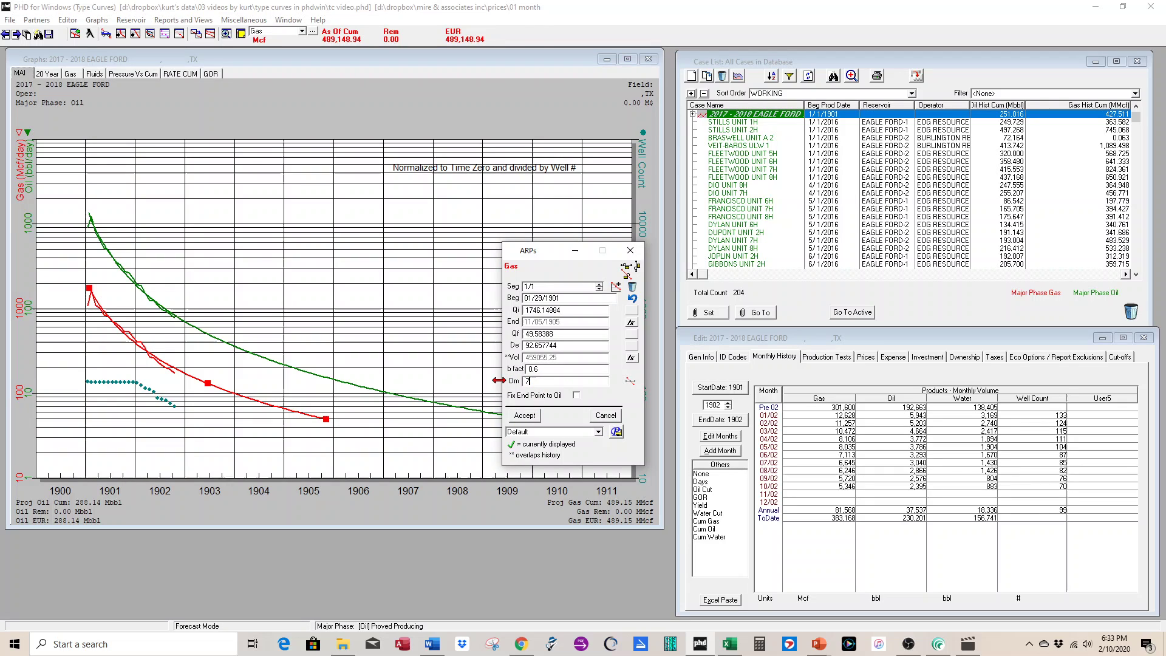
pyautogui.click(576, 395)
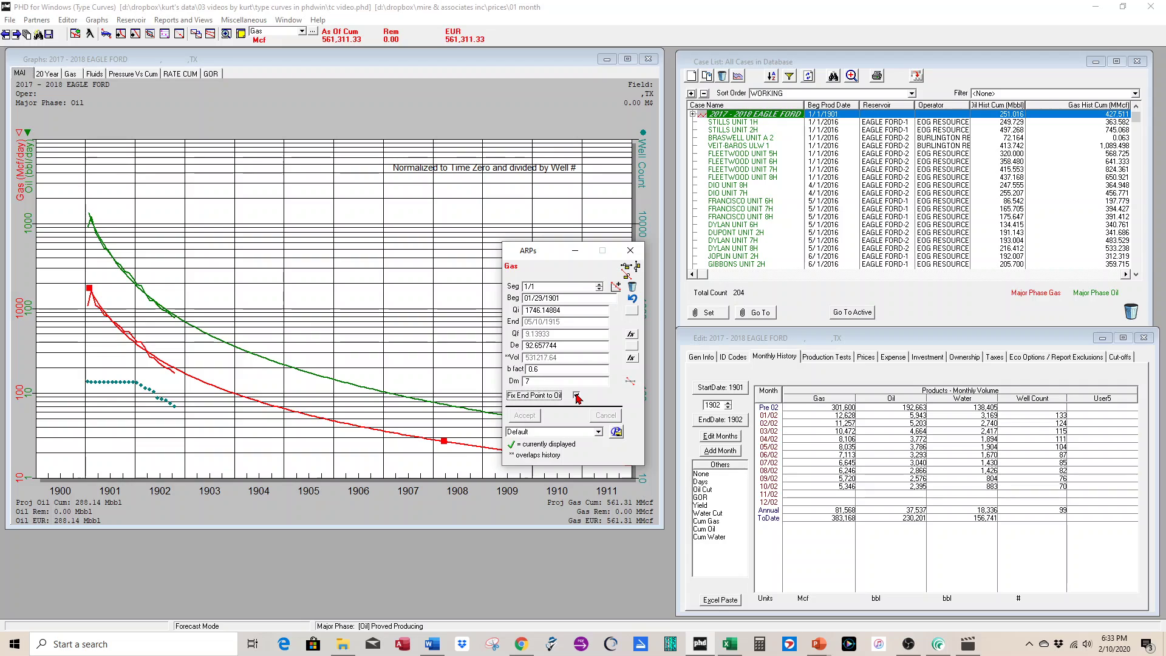
pyautogui.moveTo(558, 260); pyautogui.dragTo(751, 276)
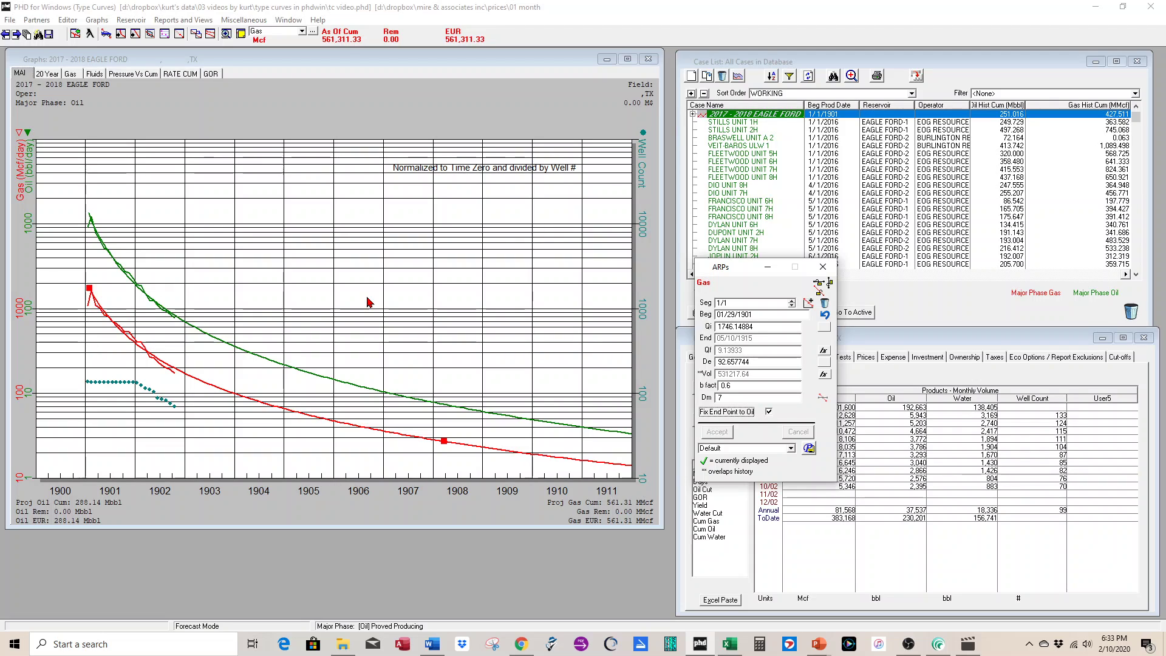
# Step: Add a horizontal paragraph note in a 3D inset box to the graph reading "IP 1339 BOPD EUR 288 MBO", with a second line starting "IP"
pyautogui.click(34, 230)
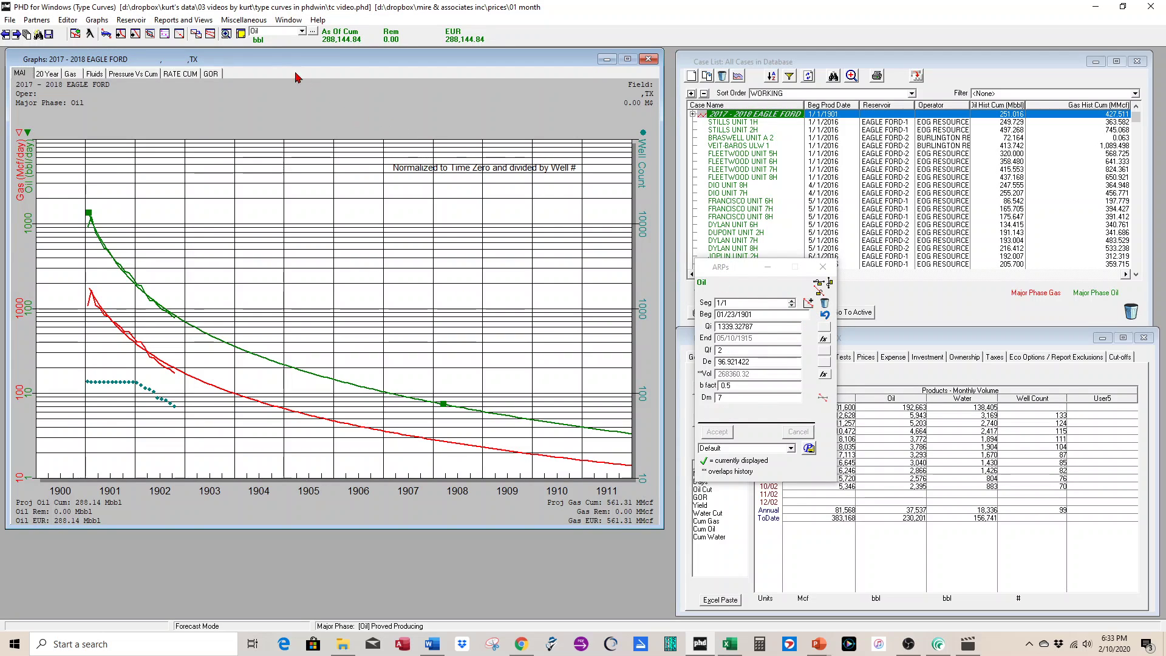
pyautogui.click(241, 34)
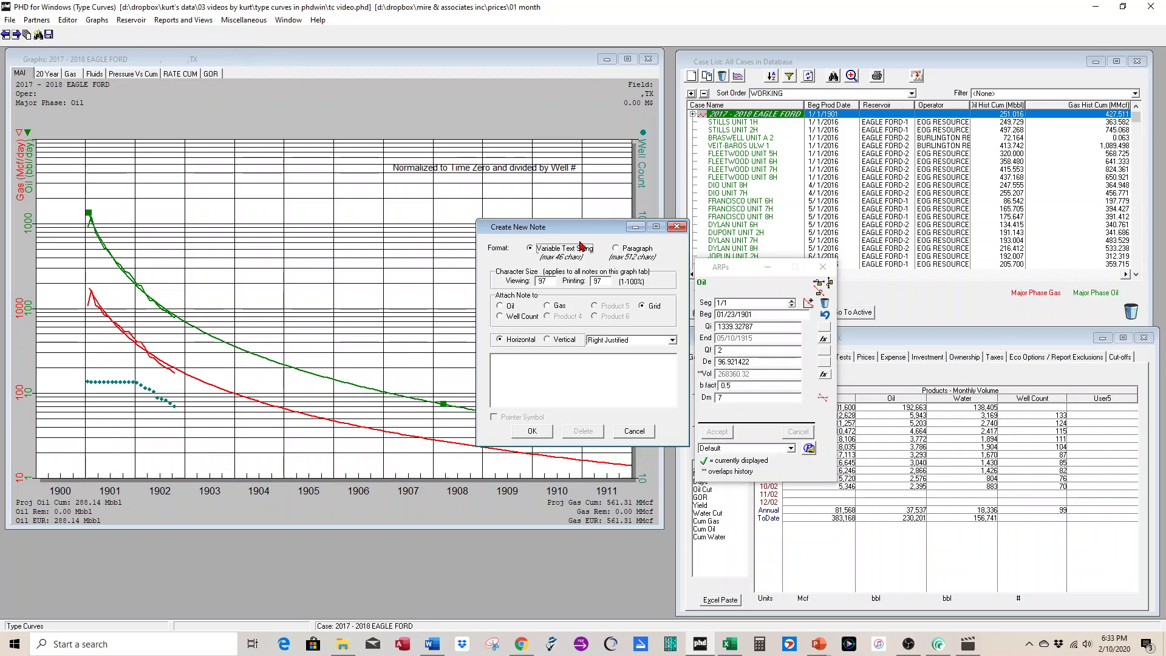
pyautogui.click(617, 248)
pyautogui.click(542, 366)
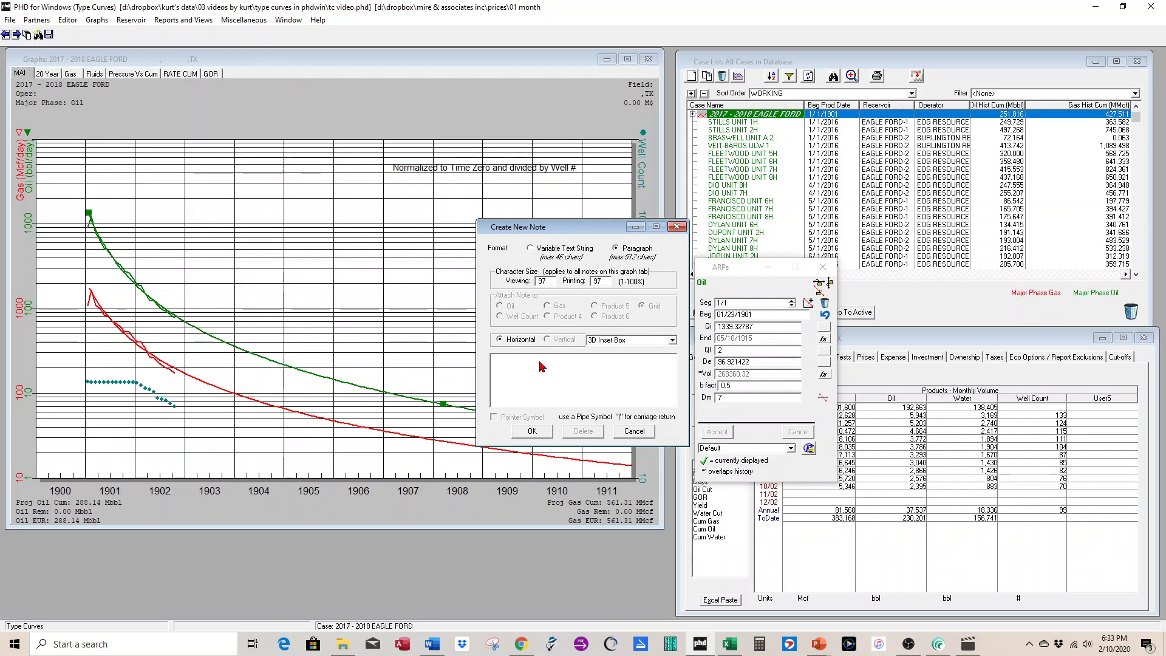
pyautogui.write('IP')
pyautogui.doubleClick(778, 327)
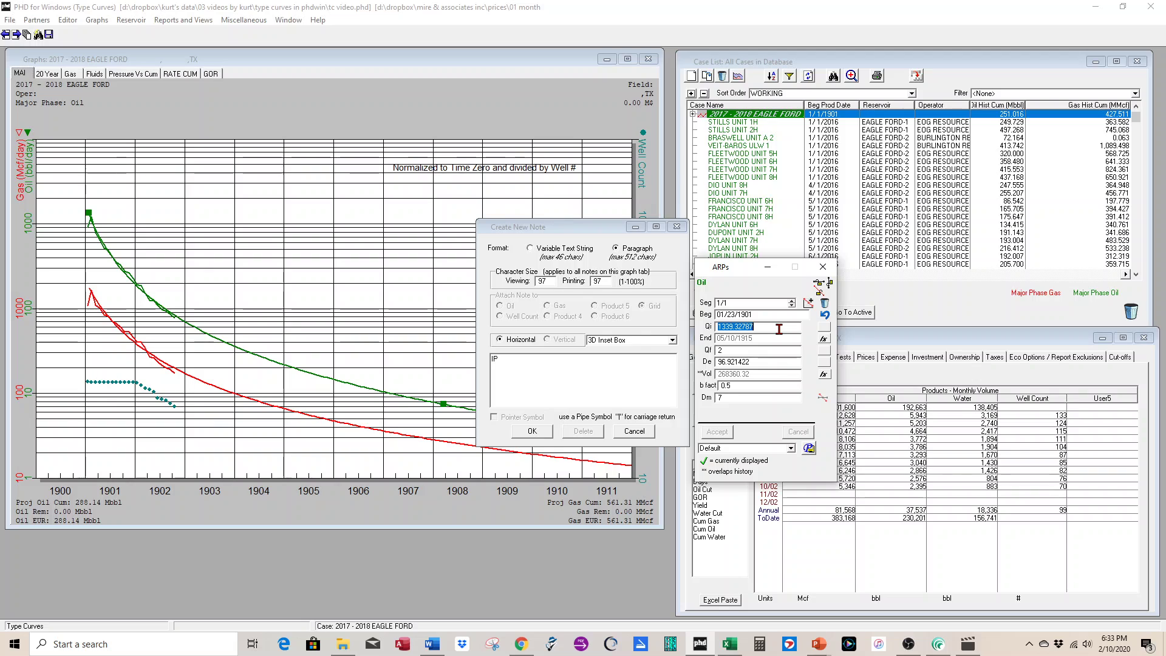
pyautogui.click(517, 364)
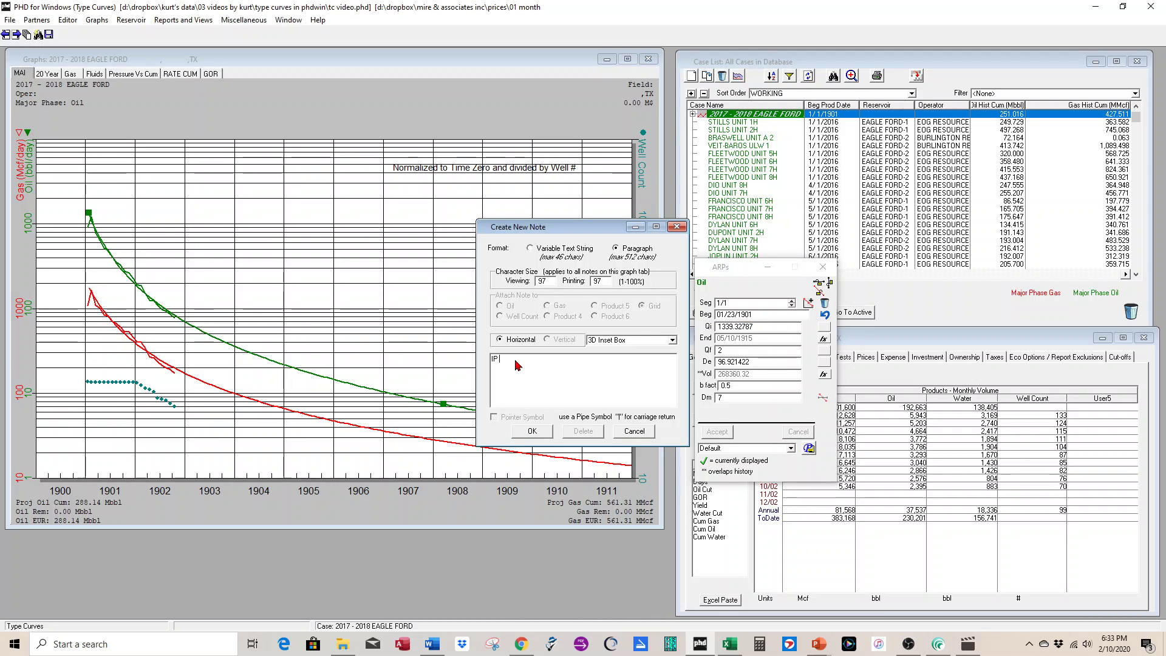
pyautogui.write('1339 BOPD EUR')
pyautogui.click(747, 277)
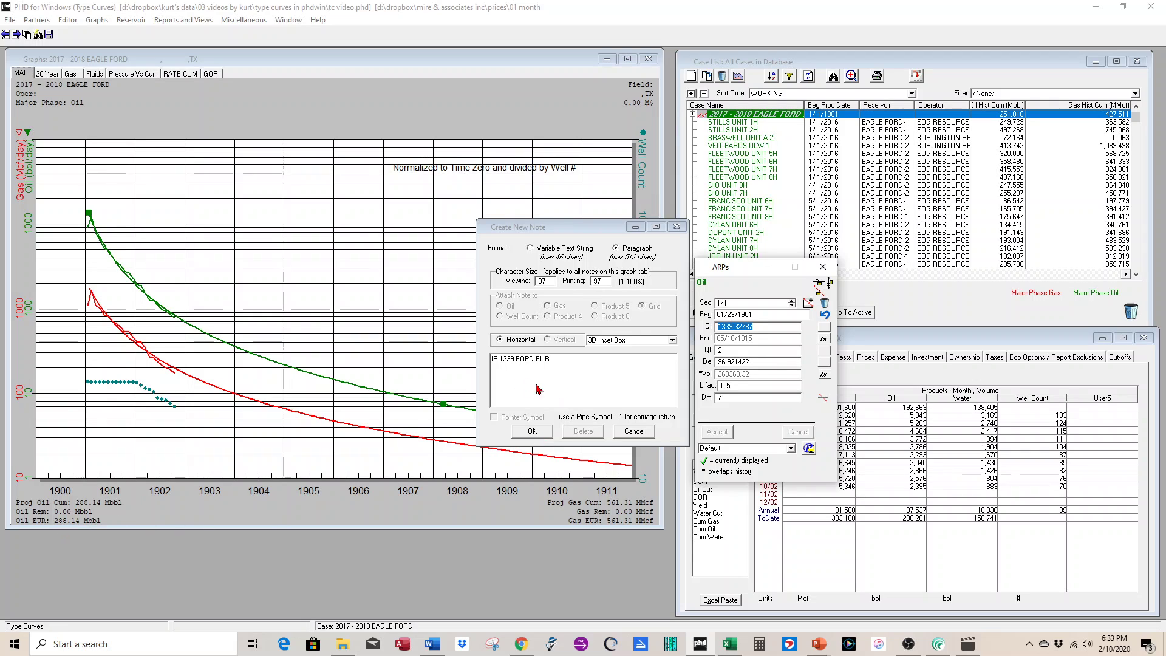
pyautogui.click(581, 365)
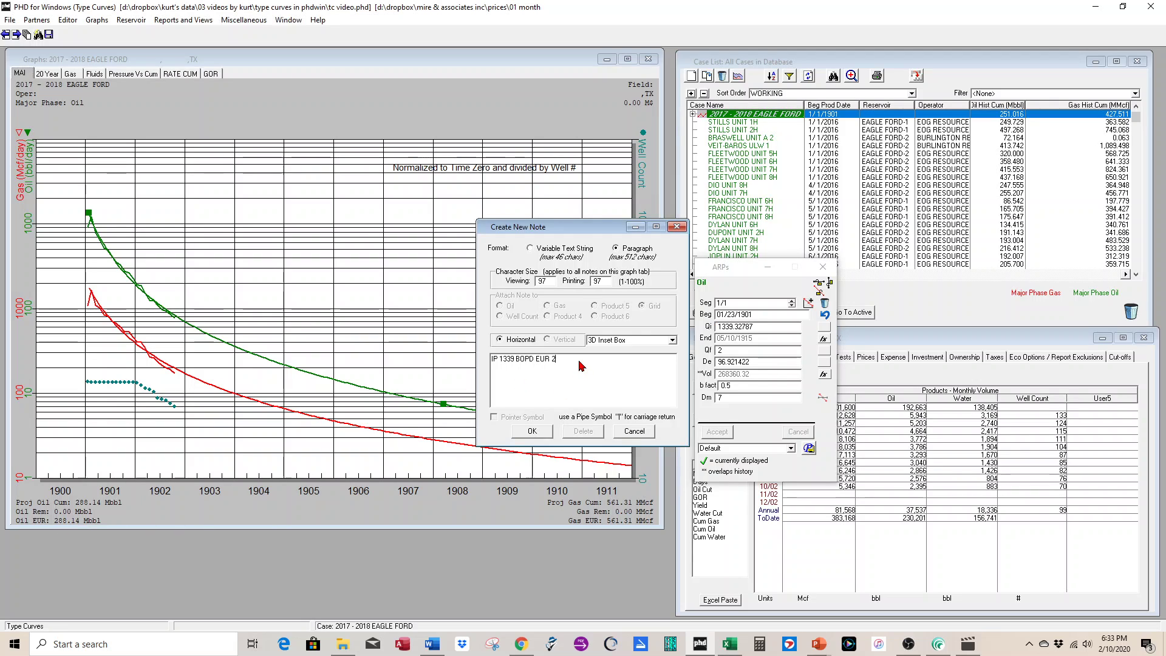
pyautogui.write('288 MBO')
pyautogui.click(532, 430)
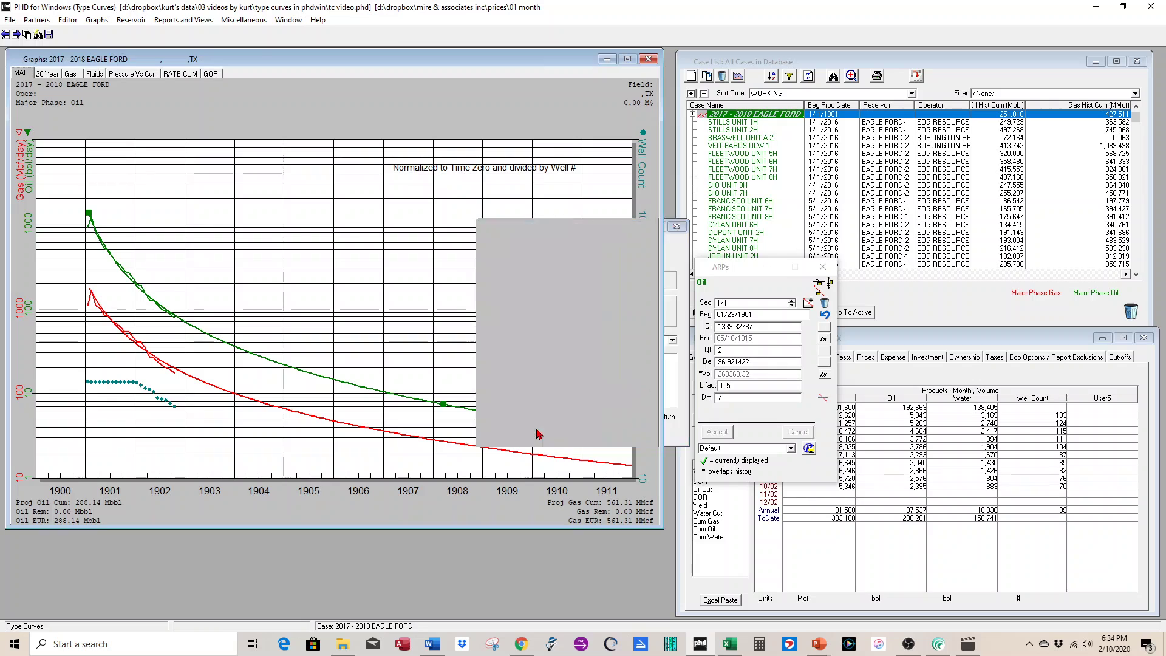
# Step: Complete the graph note's second line with the gas values so it reads "IP 1746 MCFD EUR 561 MMCF"
pyautogui.click(22, 312)
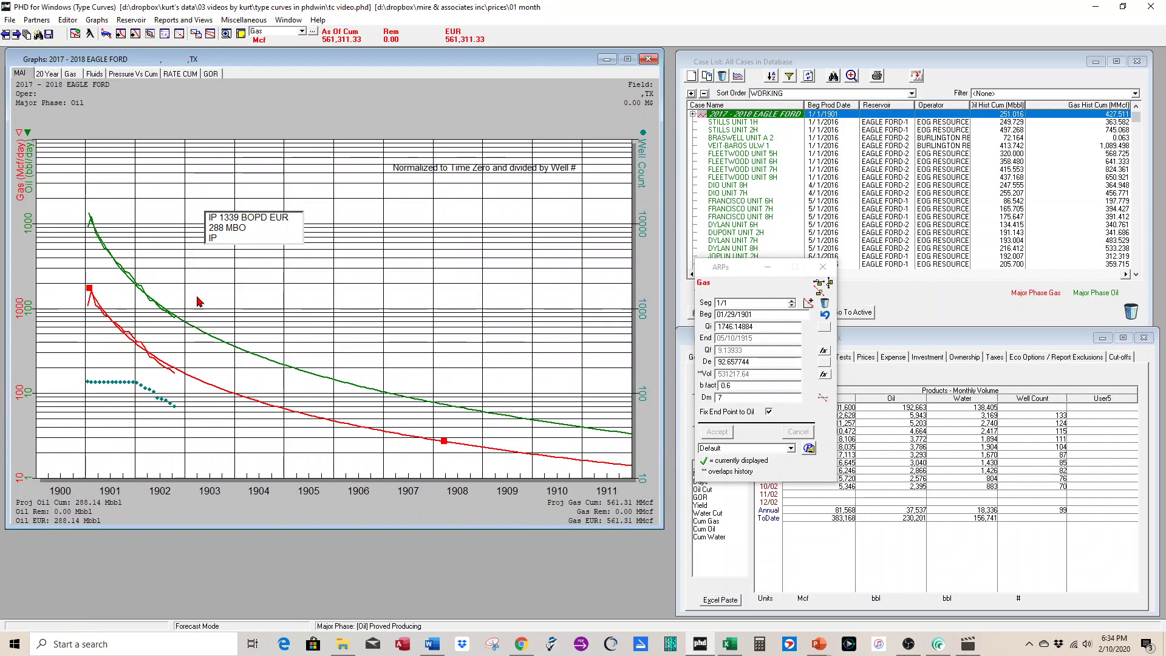
pyautogui.doubleClick(272, 231)
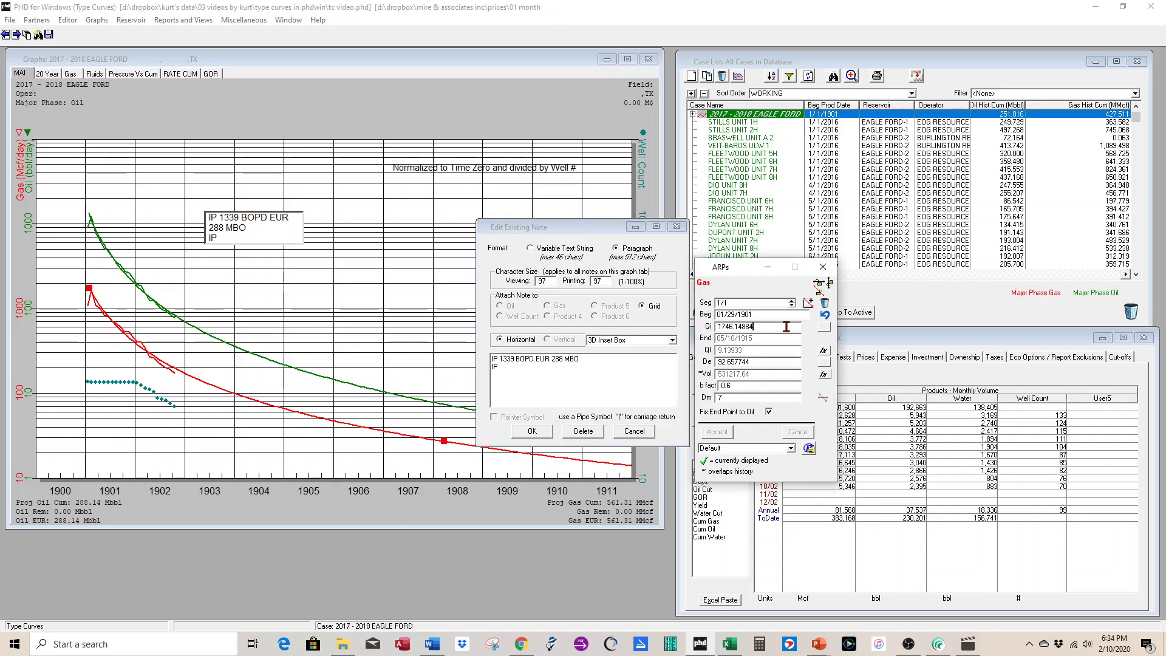
pyautogui.click(532, 372)
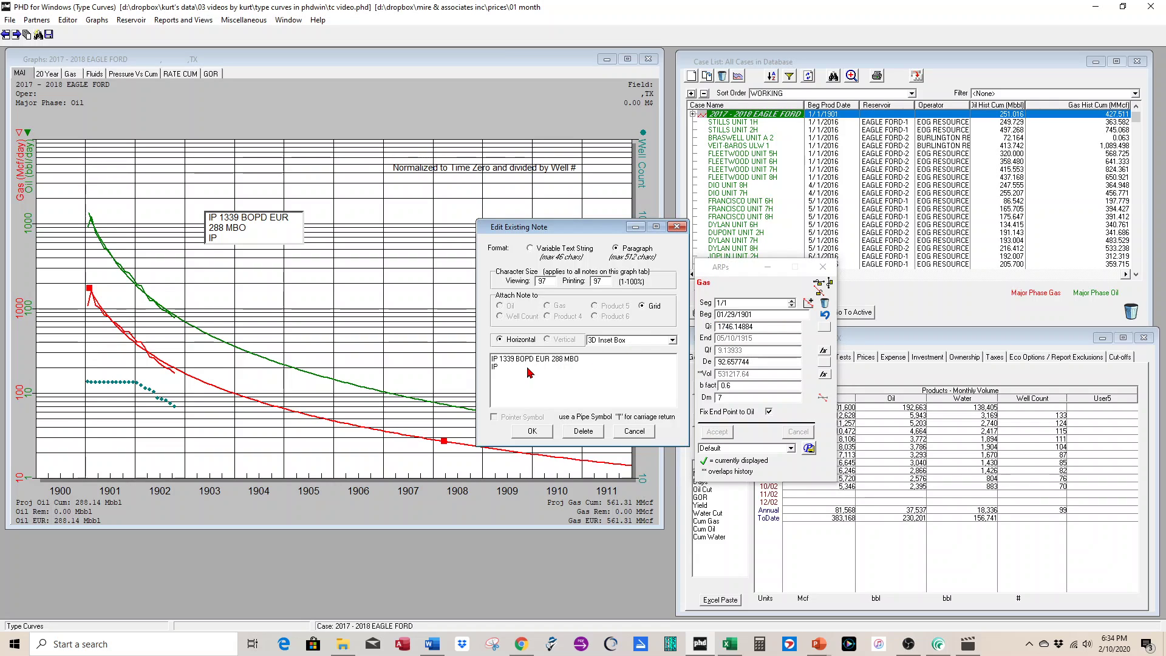
pyautogui.write('1746 MCFD EUR')
pyautogui.write('561 MMCF')
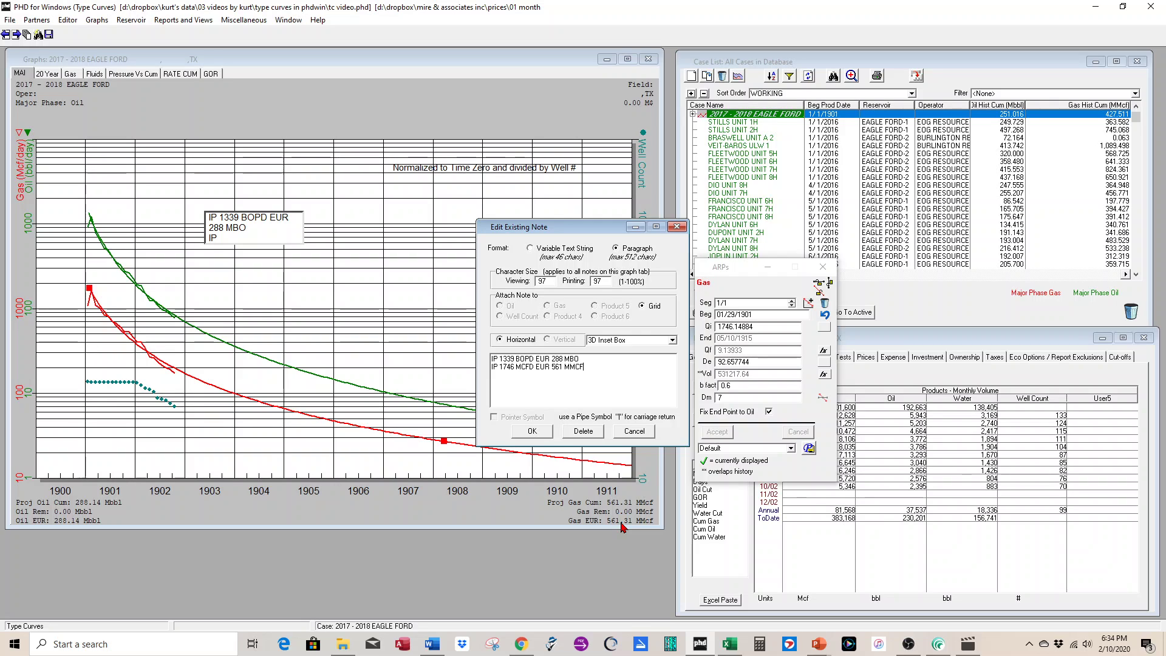
pyautogui.click(532, 430)
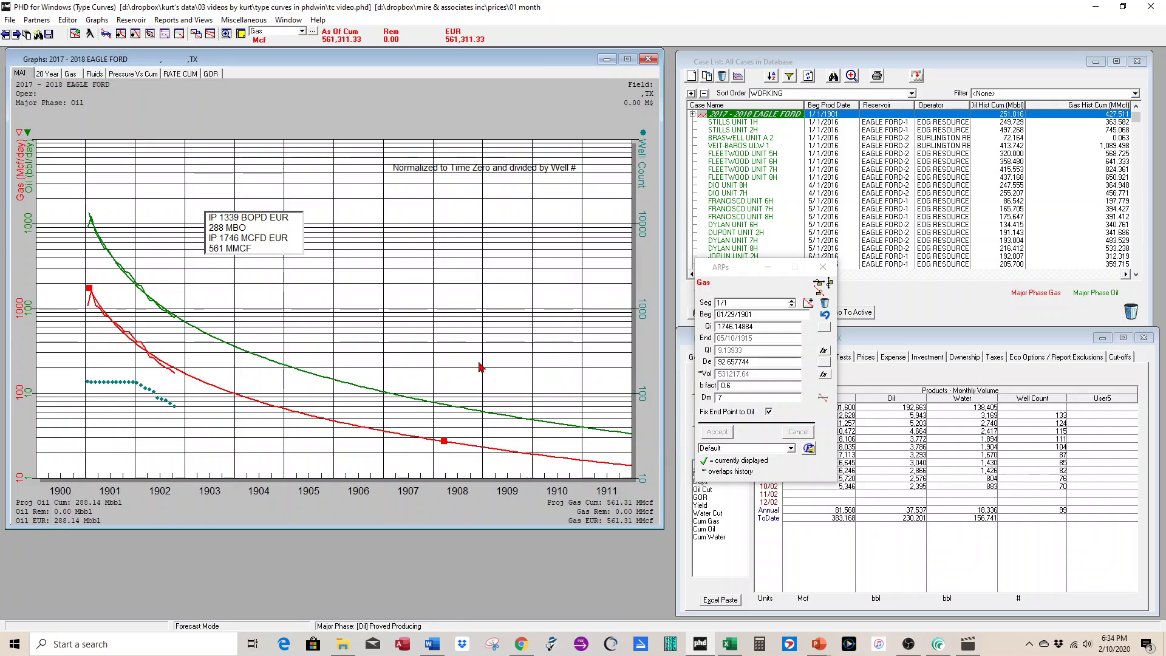
# Step: Move the IP and EUR note over the "Normalized to Time Zero" text on the graph and save the case
pyautogui.moveTo(294, 225); pyautogui.dragTo(568, 178)
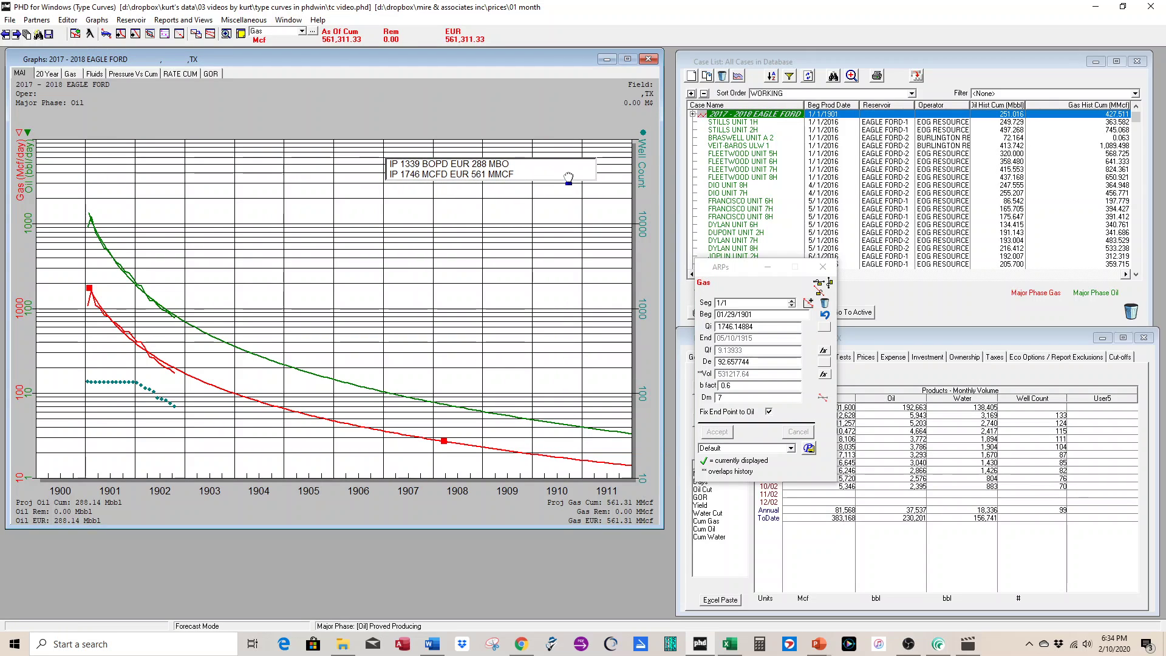
pyautogui.click(49, 34)
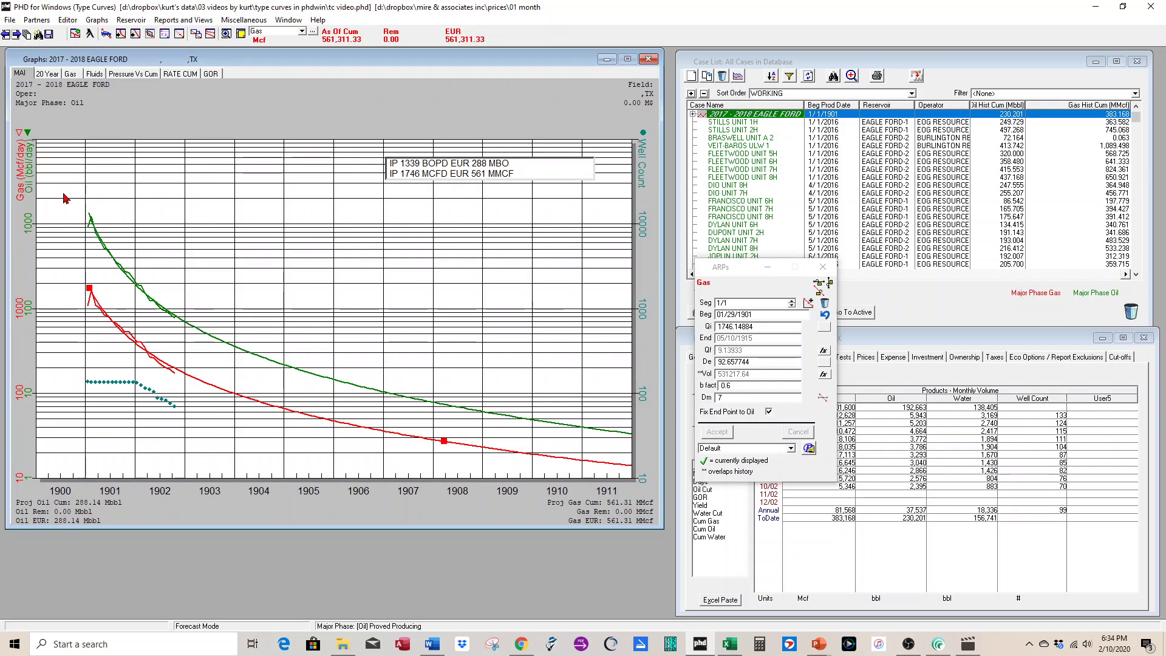
# Step: Examine how the oil and gas forecasts fit the early production history from 1900 to 1903, and restore the full graph view
pyautogui.moveTo(56, 194); pyautogui.dragTo(245, 401)
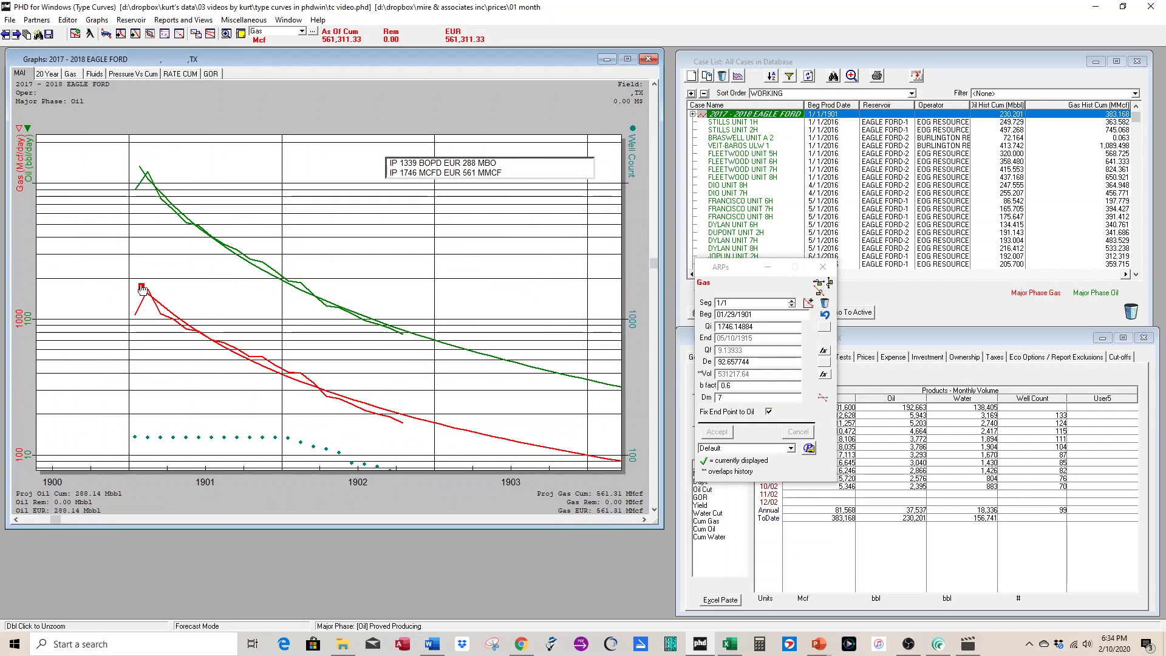
pyautogui.click(28, 324)
pyautogui.click(20, 324)
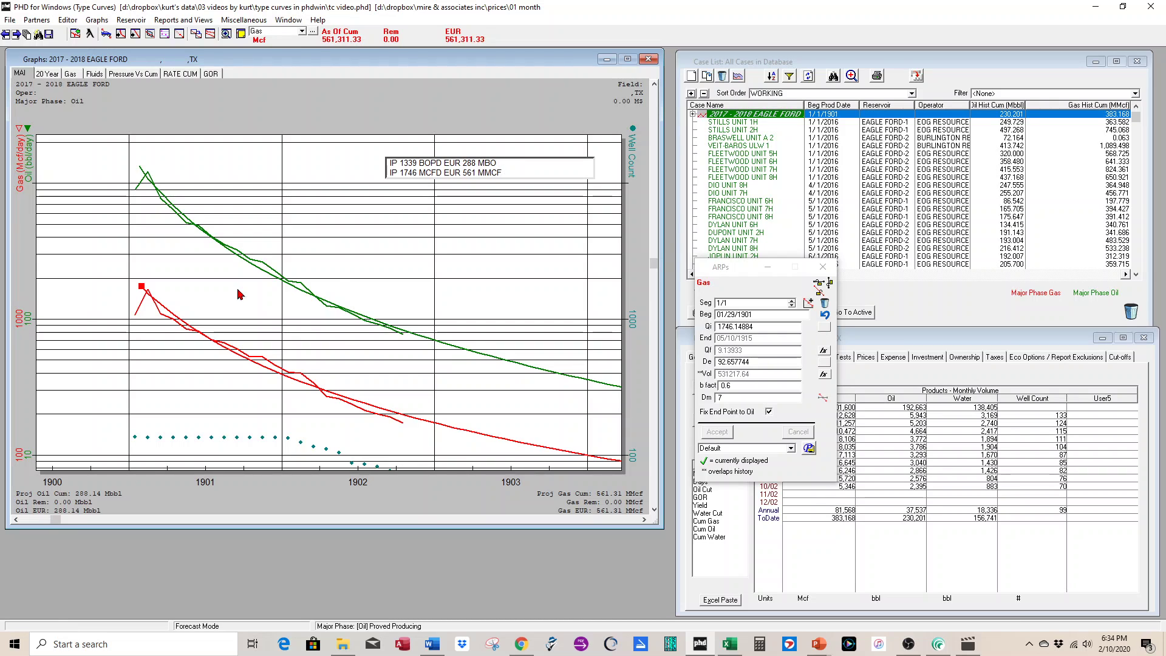
pyautogui.doubleClick(333, 276)
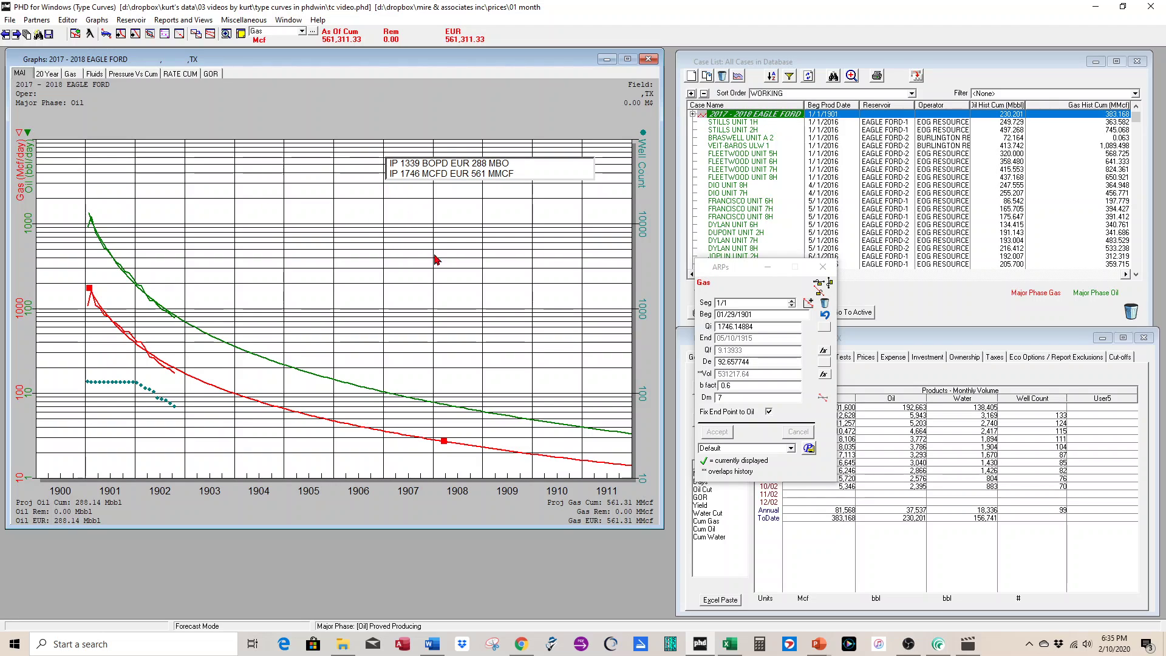
# Step: Move the ARPs window toward the graph
pyautogui.moveTo(734, 270); pyautogui.dragTo(645, 264)
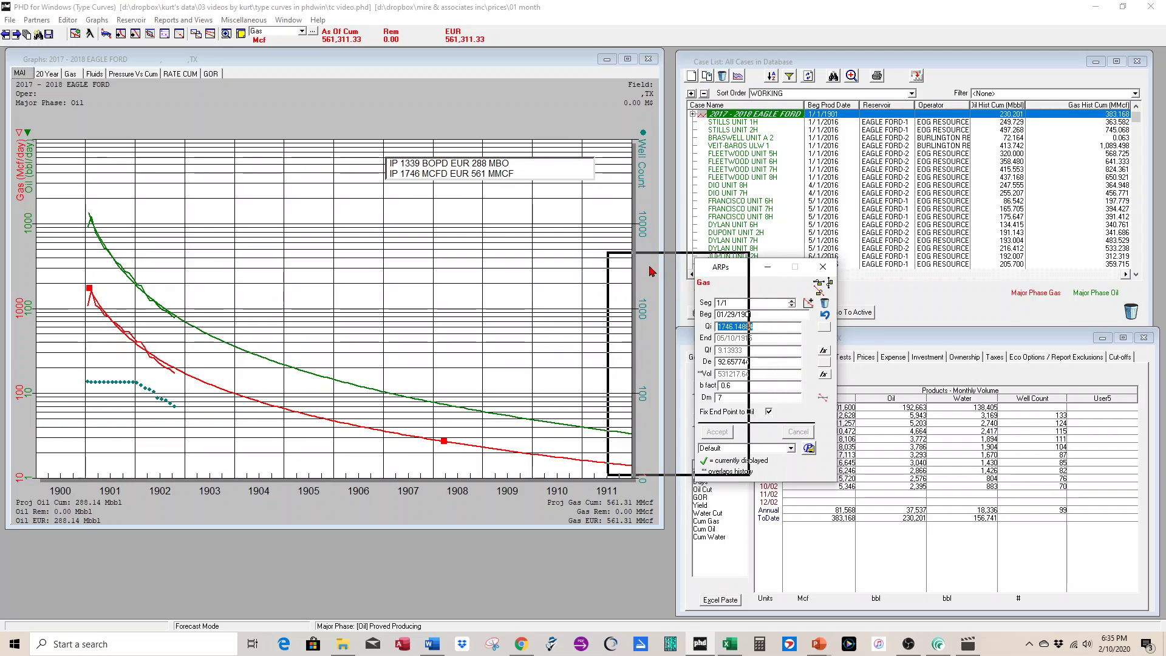